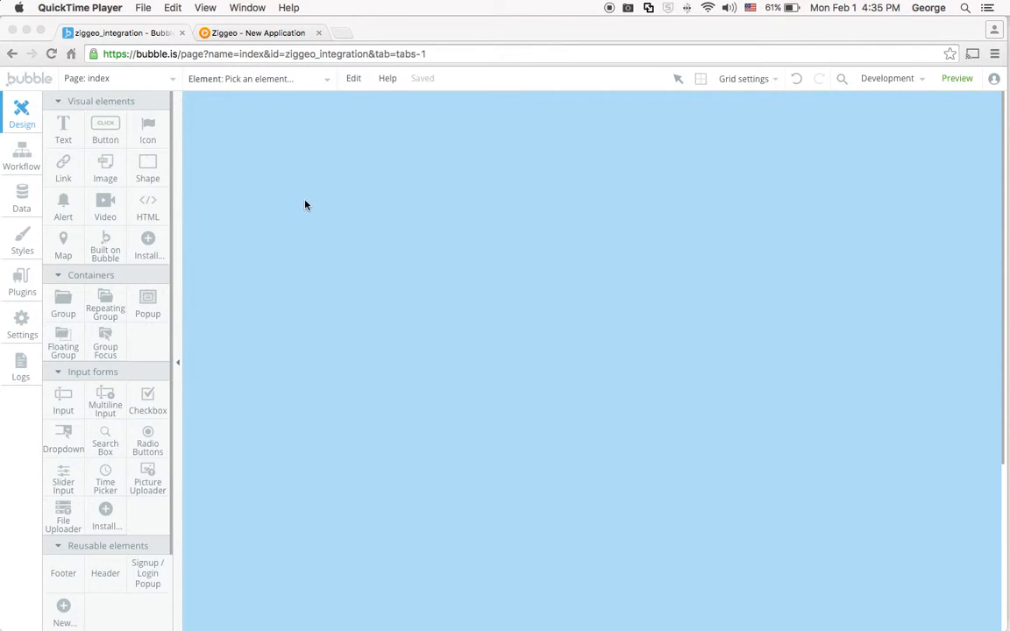
Find the Ziggeo plugin with the search term "zigge" and install it in the app.
left_click(604, 261)
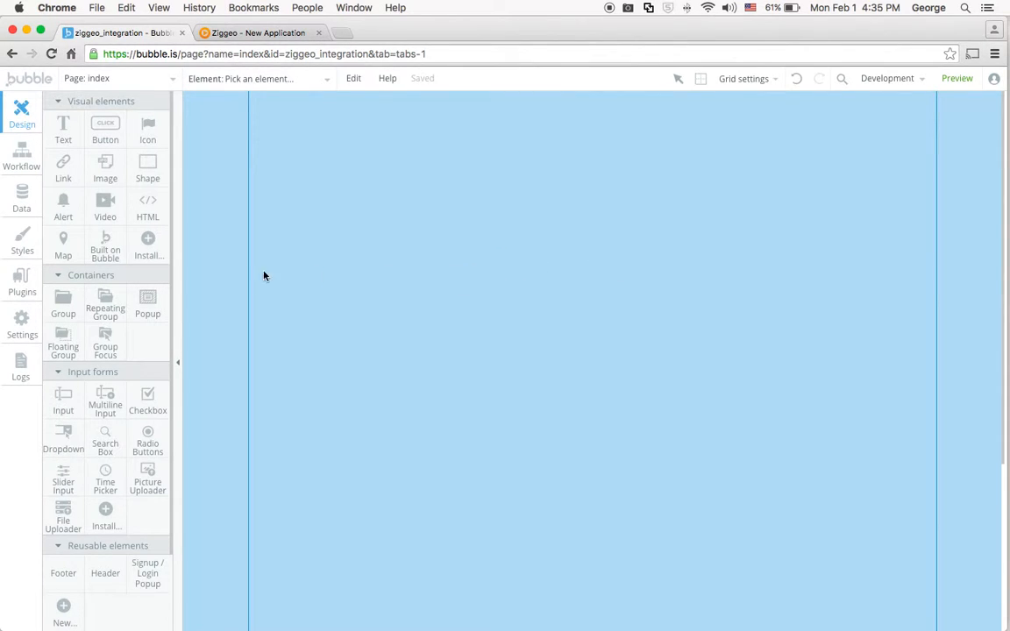
left_click(21, 277)
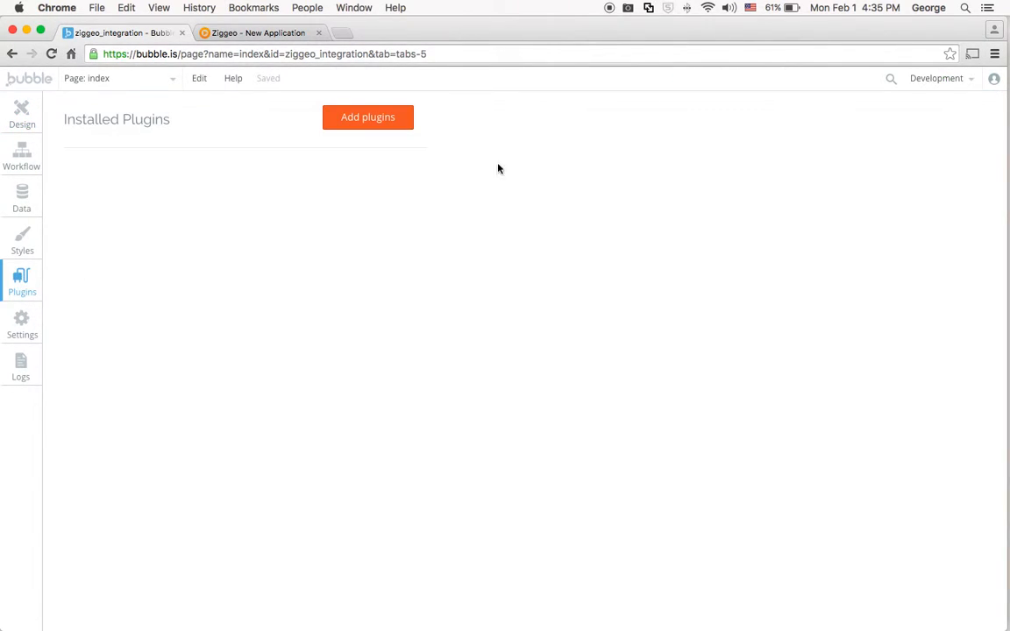
left_click(369, 118)
type("zigge")
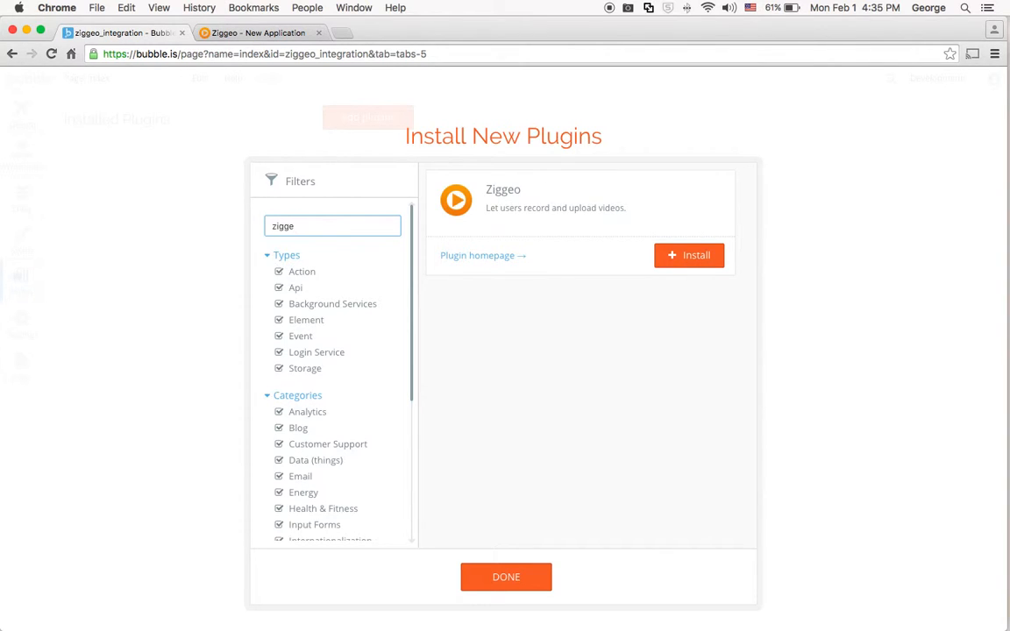
left_click(673, 257)
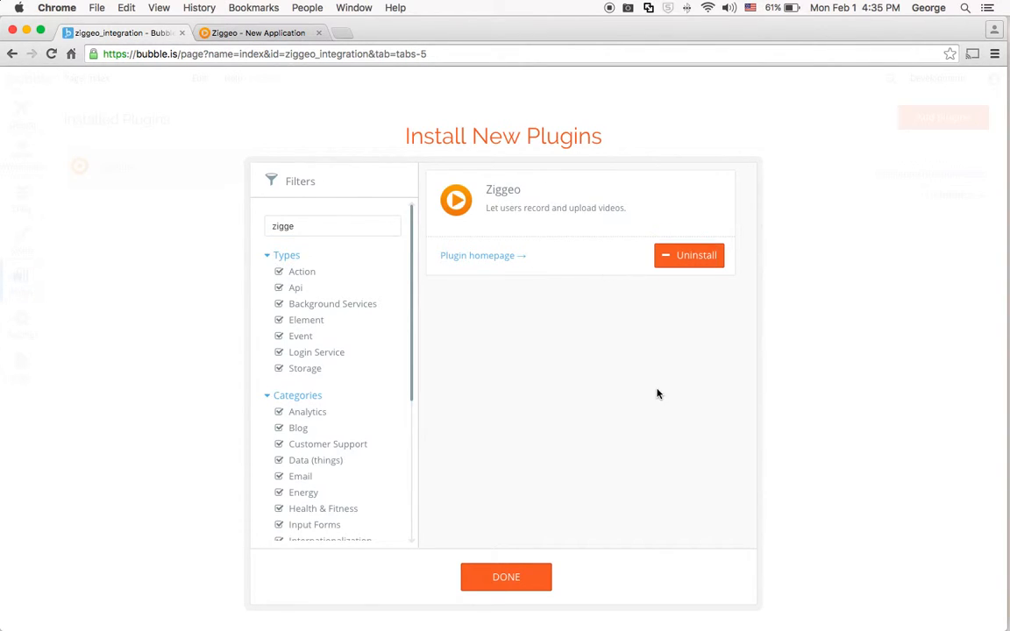
left_click(544, 575)
Copy the application token from the Ziggeo My App page and paste it as the Ziggeo plugin's API Token.
left_click(763, 286)
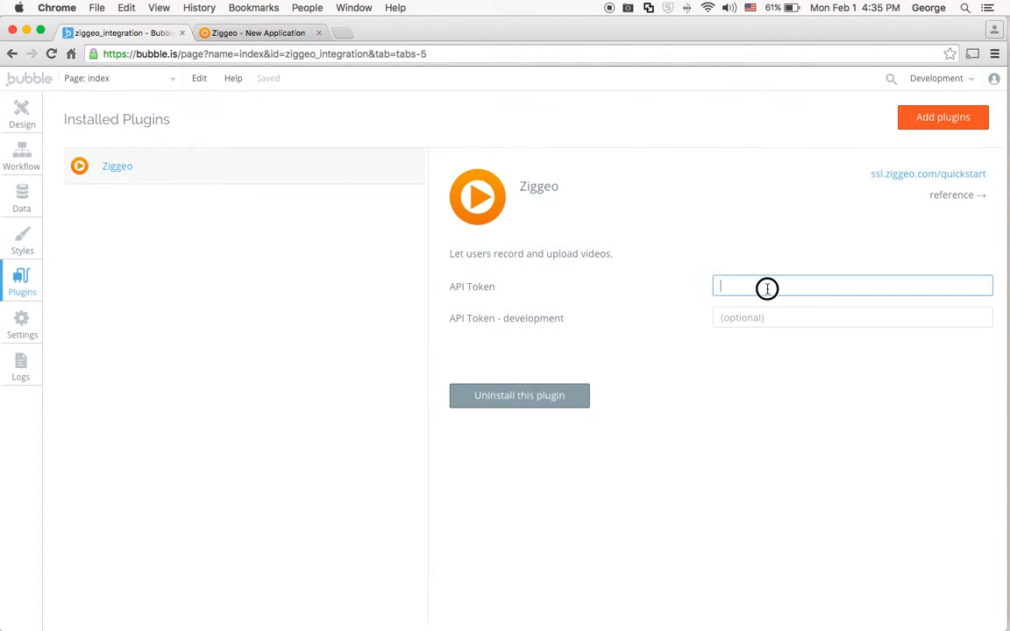
left_click(236, 32)
left_click(230, 425)
right_click(272, 424)
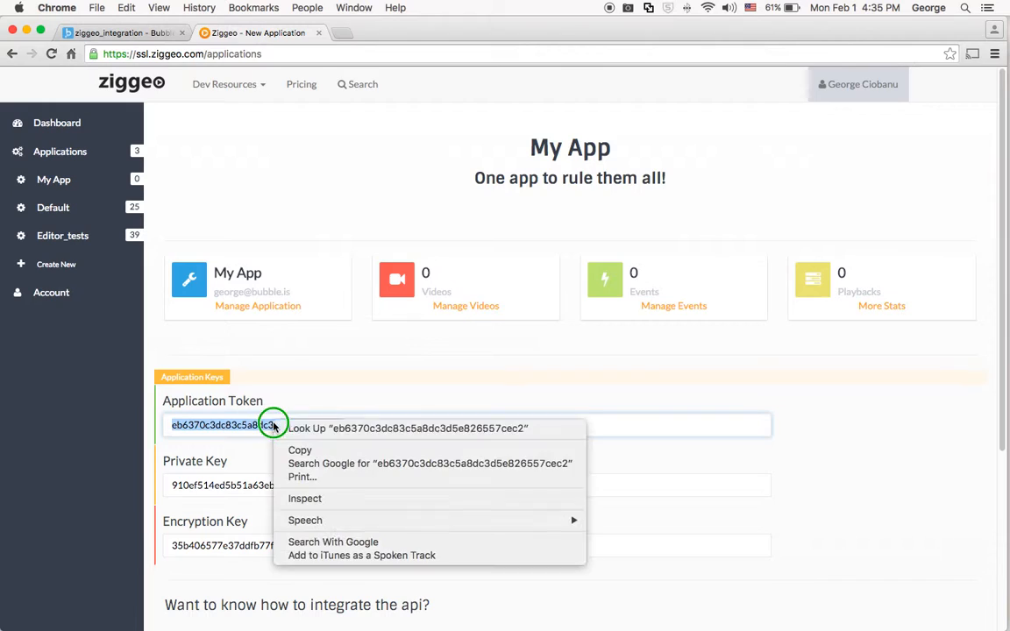
left_click(300, 450)
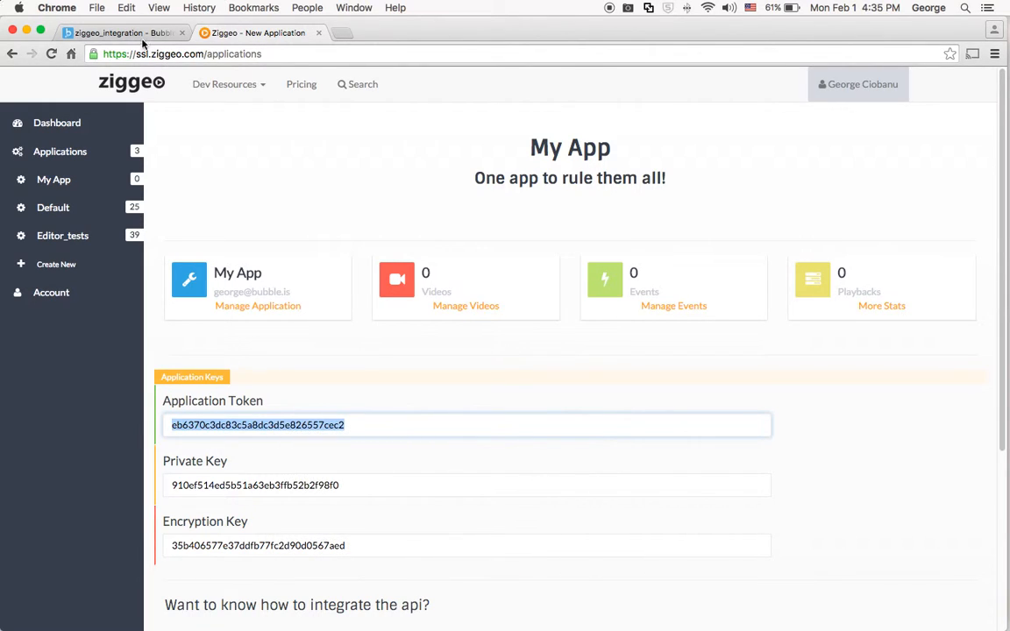
left_click(145, 37)
left_click(760, 286)
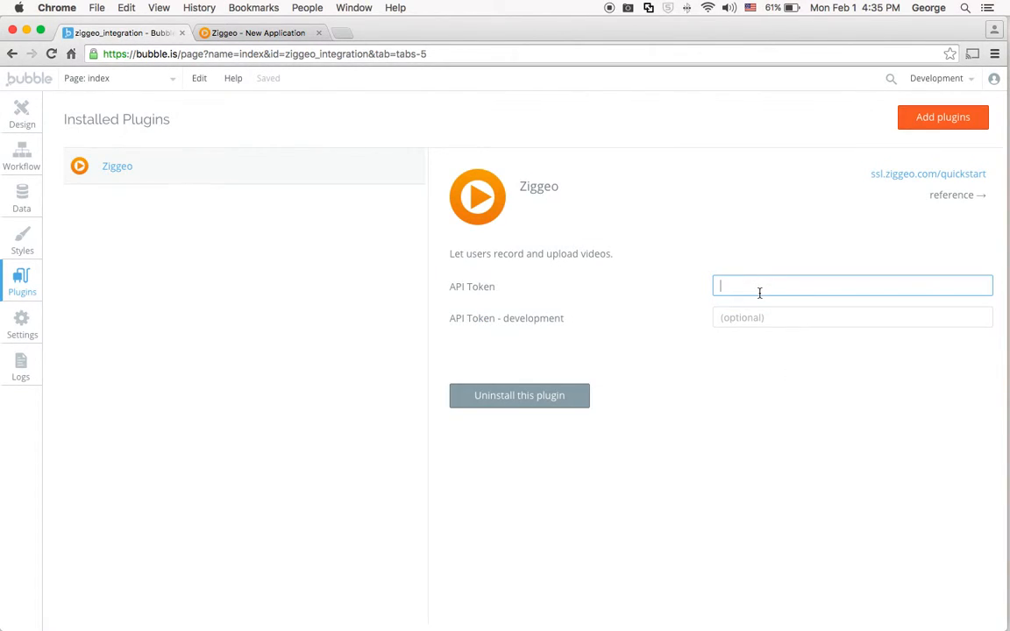
key("super+v")
left_click(554, 300)
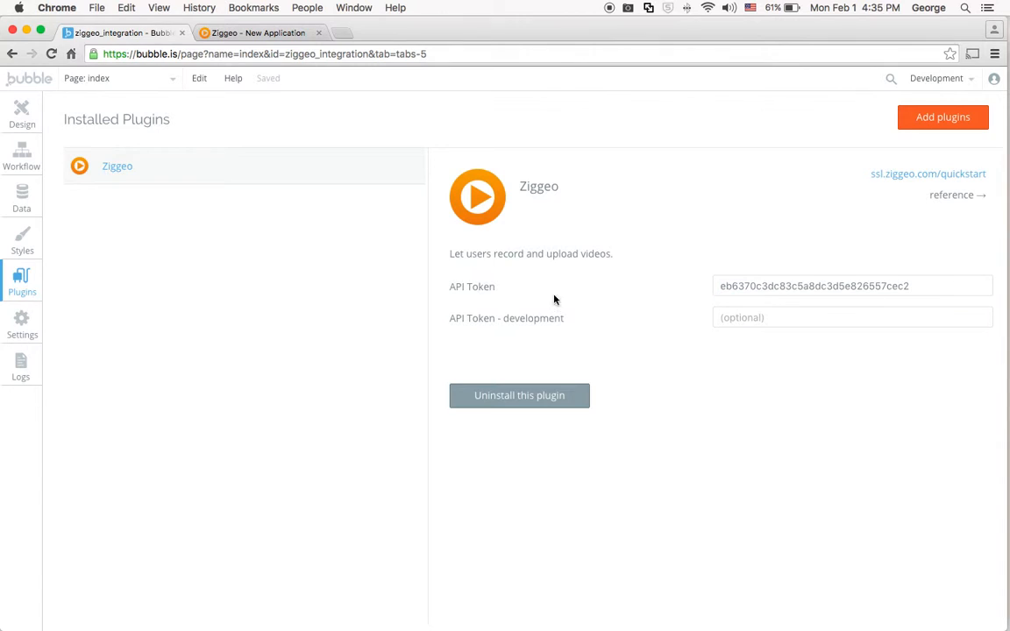
Draw a Video Input about 406 by 306 near the upper left of the index page and set its input options to Allow both.
left_click(22, 114)
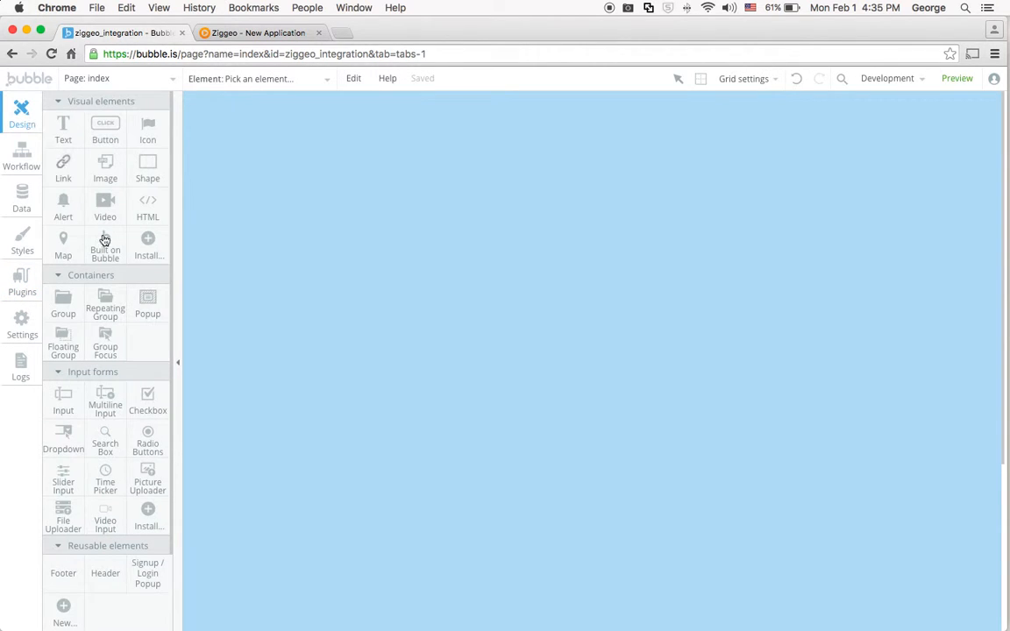
left_click(106, 522)
left_click_drag(278, 101, 558, 315)
left_click_drag(683, 296, 793, 153)
left_click(837, 224)
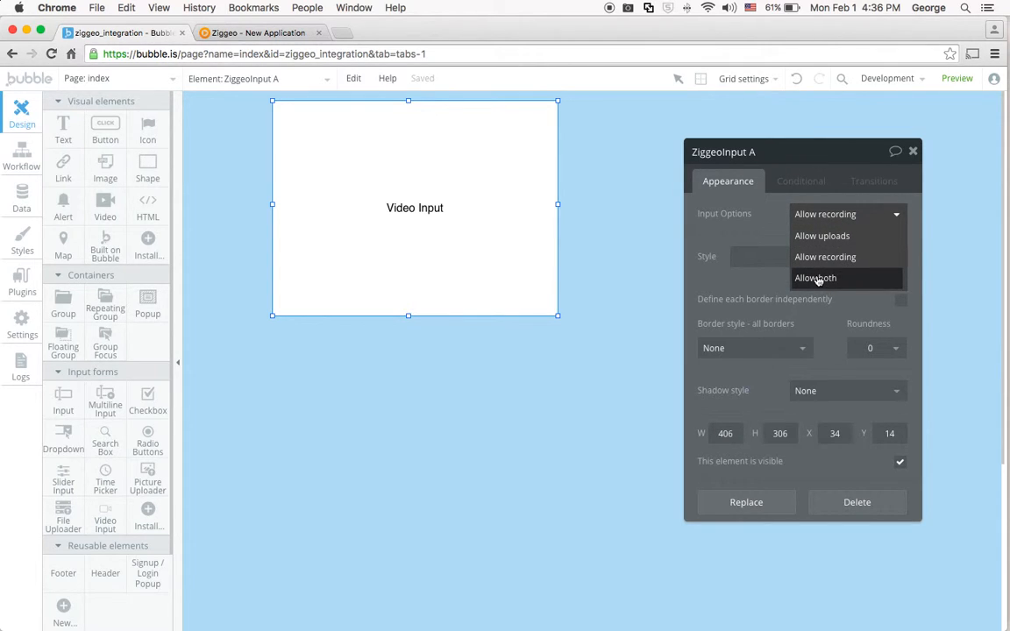
left_click(817, 278)
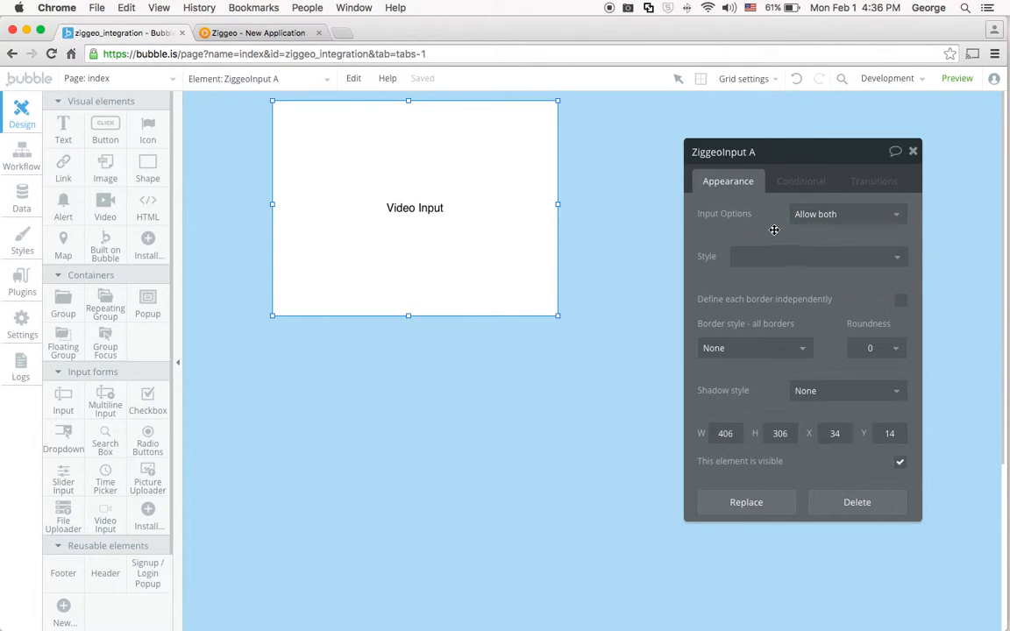
left_click(915, 151)
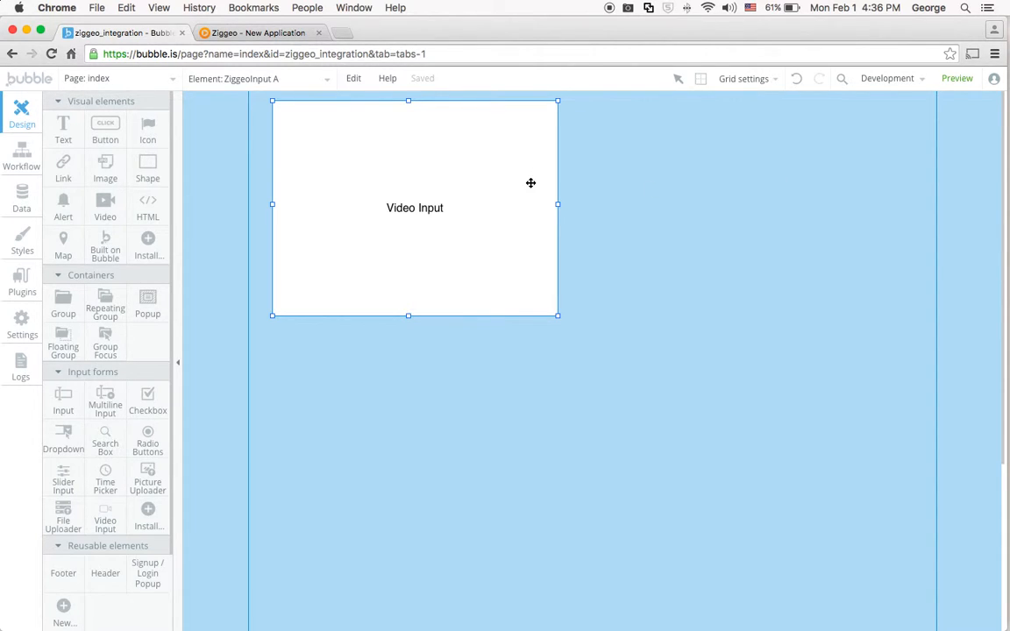
Add a text element about 364 by 44 beside the video input, reading "Video token: " followed by ZiggeoInput A's value.
left_click(63, 130)
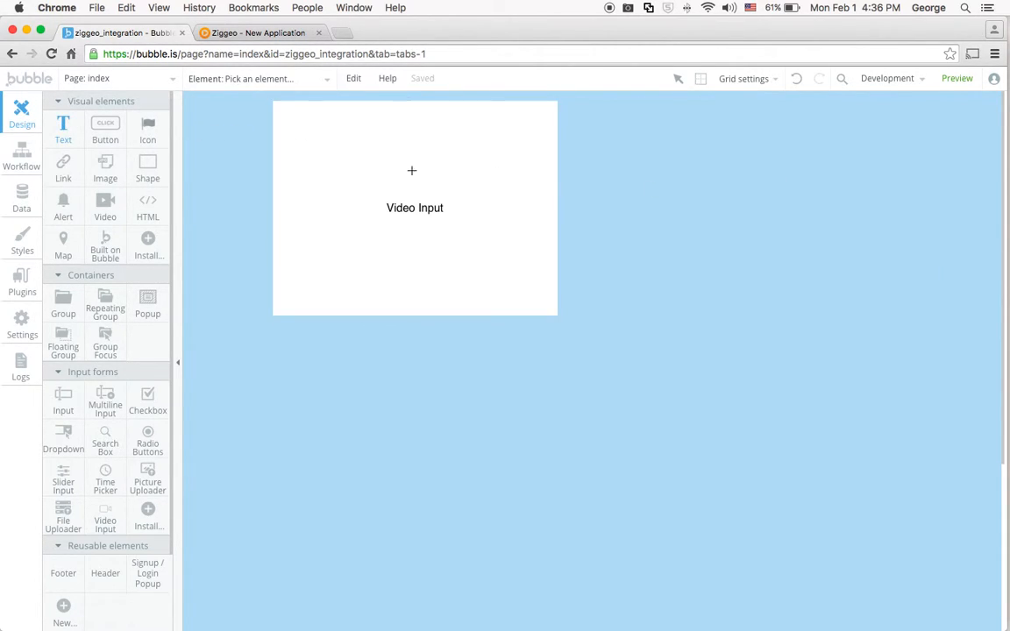
mouse_move(598, 106)
left_mouse_down()
mouse_move(809, 143)
mouse_move(853, 138)
left_mouse_up()
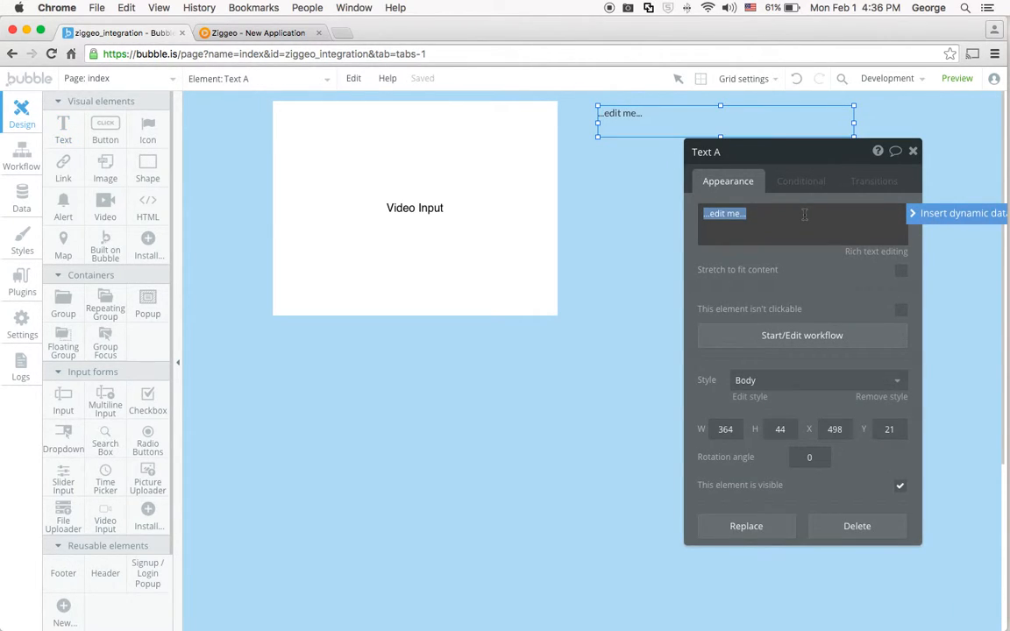
type("Video token:")
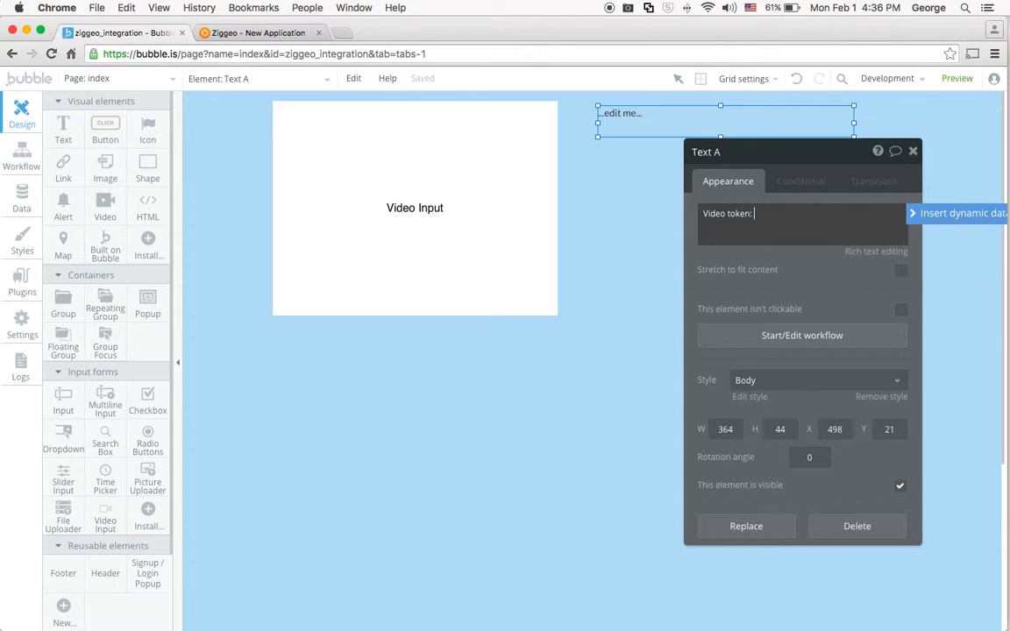
left_click_drag(766, 158, 659, 162)
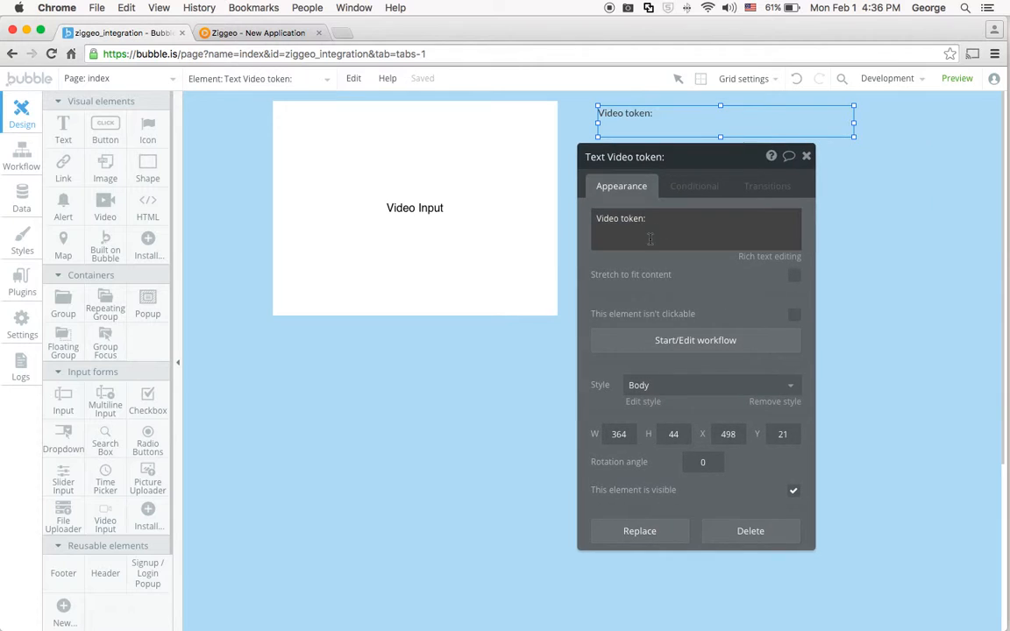
left_click(749, 238)
left_click(855, 218)
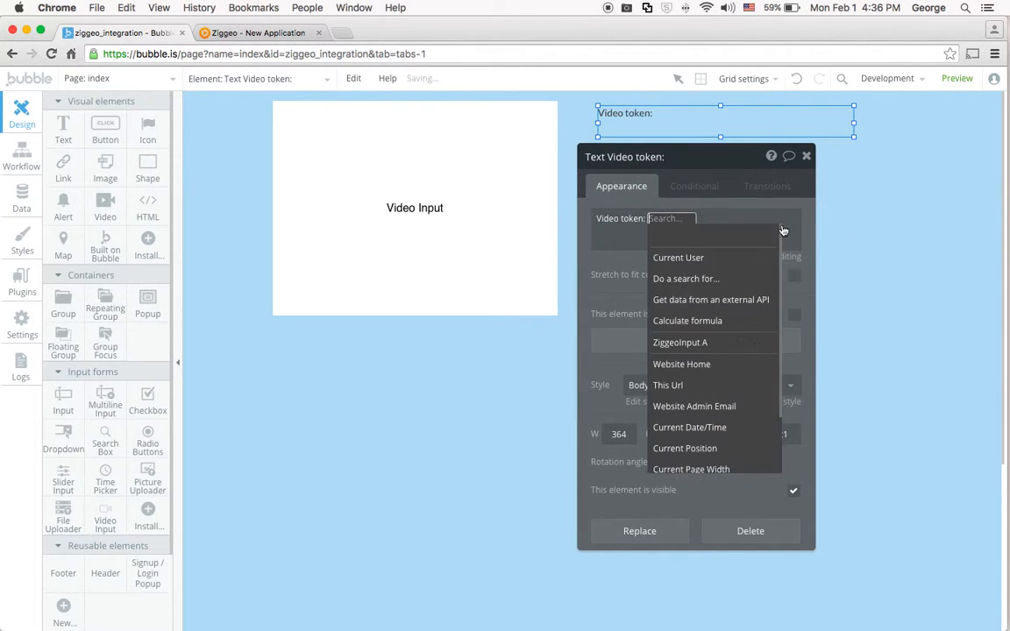
left_click(745, 343)
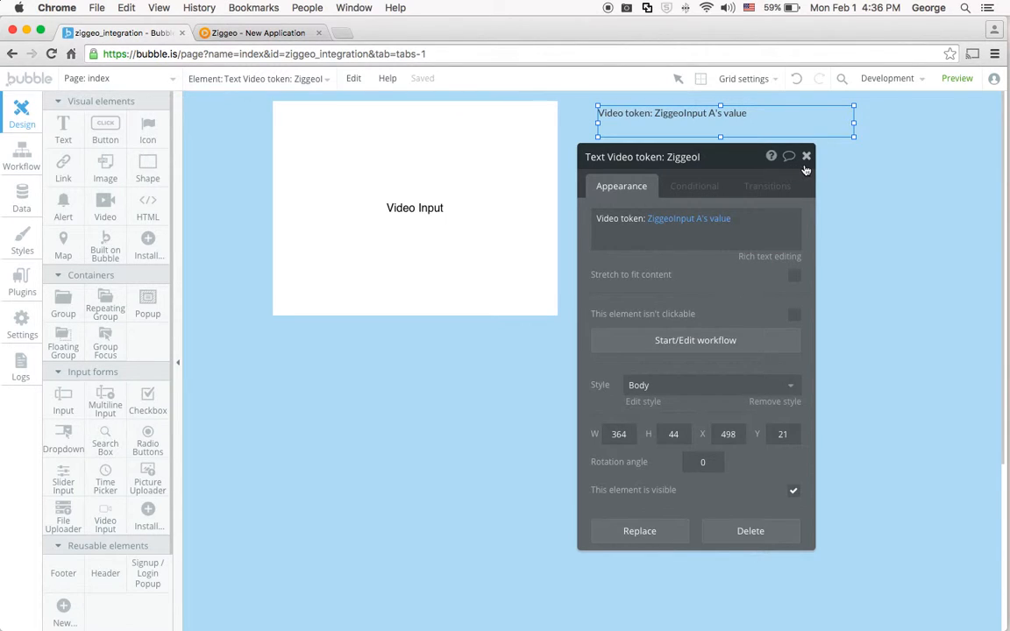
Draw an input about 300 by 36 below the video token text, with the placeholder "Enter video title...".
left_click(69, 395)
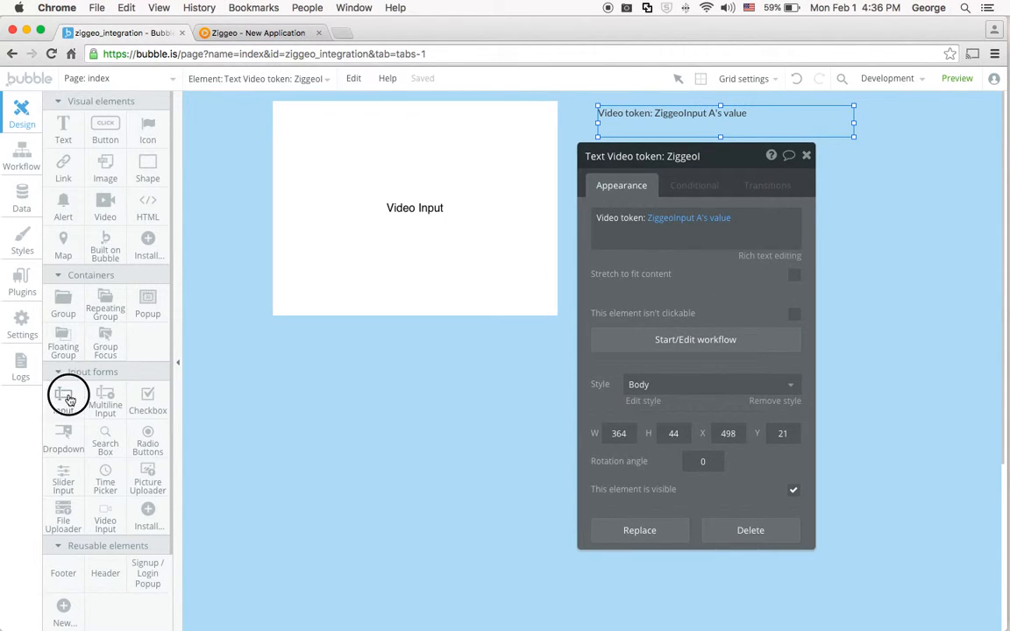
mouse_move(597, 136)
left_mouse_down()
mouse_move(753, 164)
mouse_move(807, 163)
left_mouse_up()
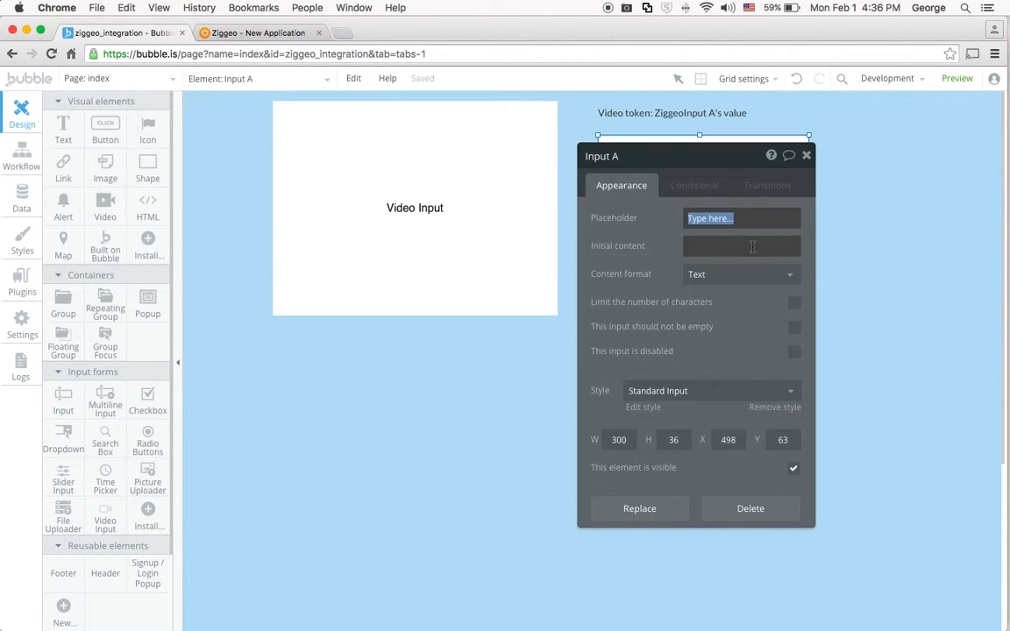
type("V")
type("Enter")
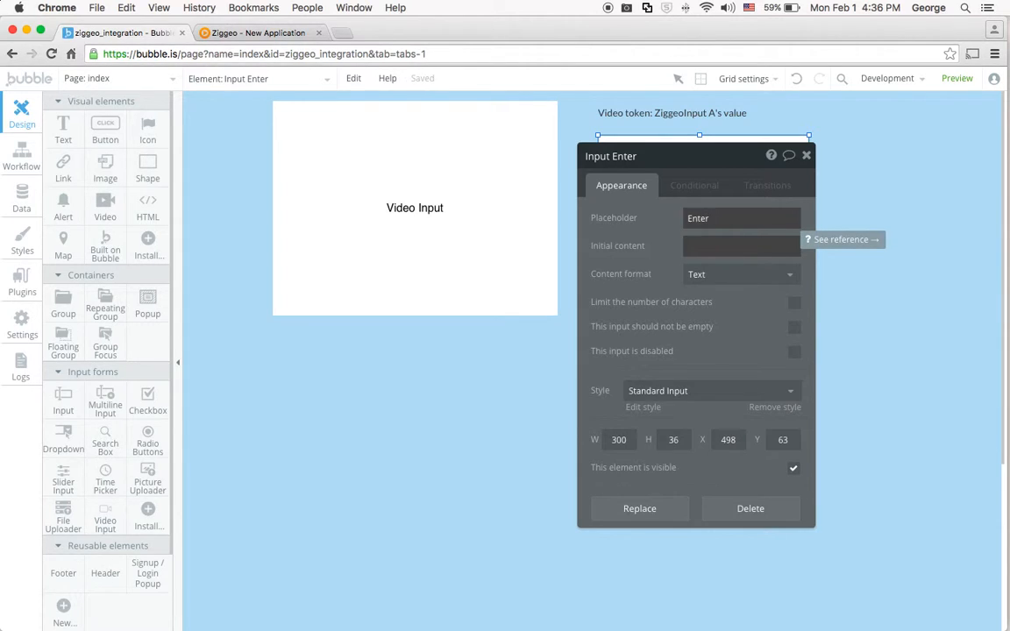
type(" video title...")
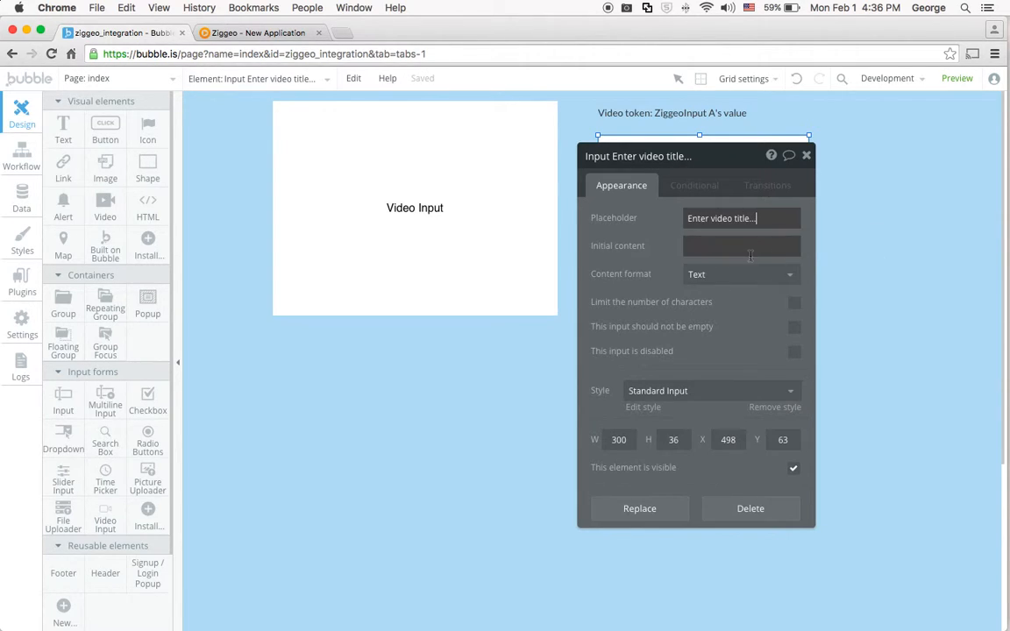
left_click_drag(719, 166, 754, 222)
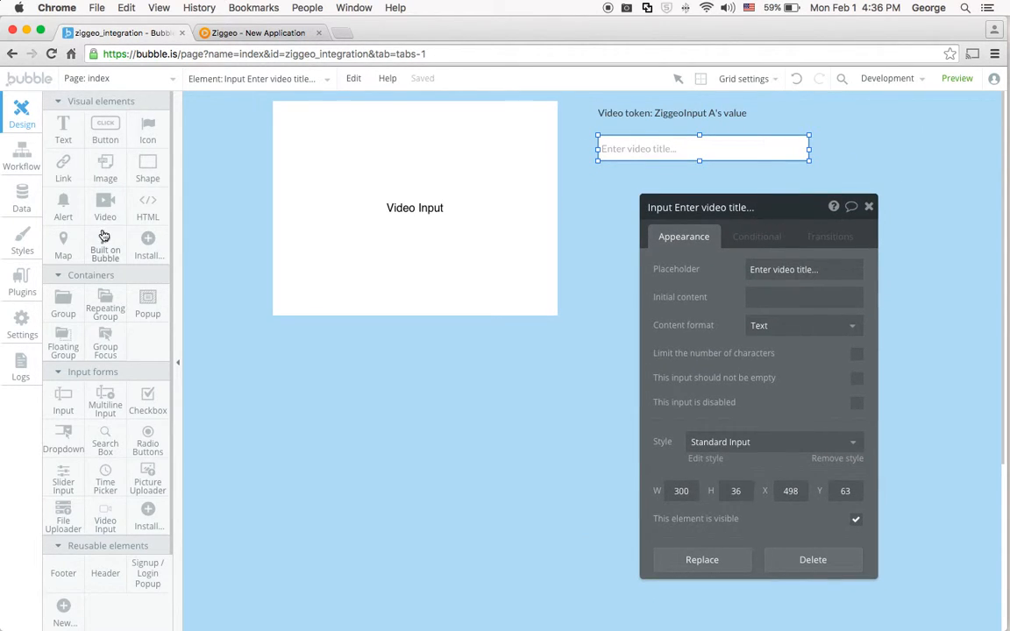
Draw a button about 298 by 37 below the video title input and label it "Save".
left_click(106, 132)
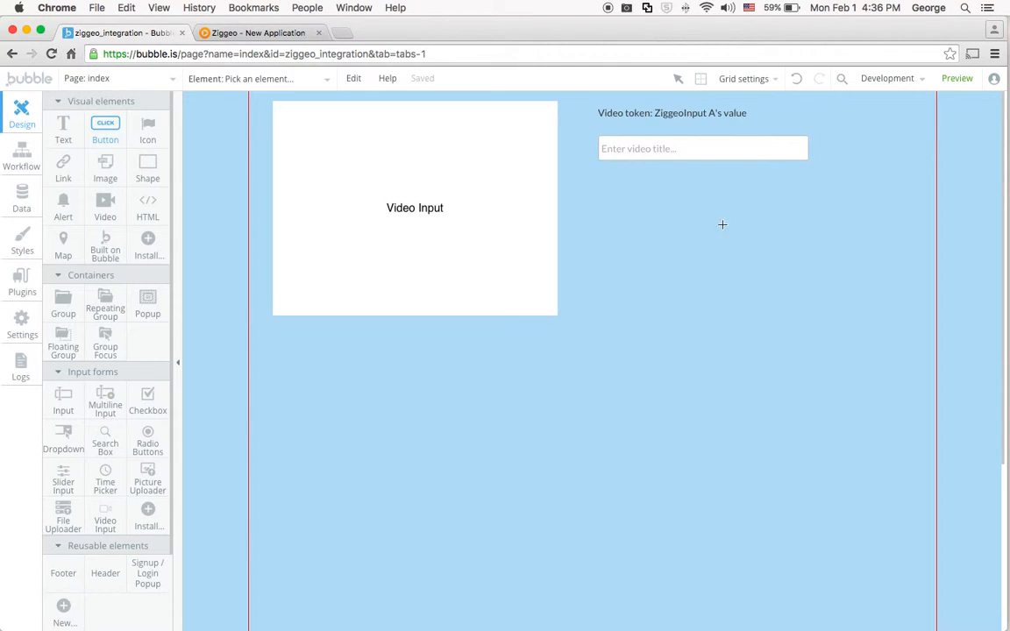
mouse_move(599, 183)
left_mouse_down()
mouse_move(728, 211)
mouse_move(807, 208)
left_mouse_up()
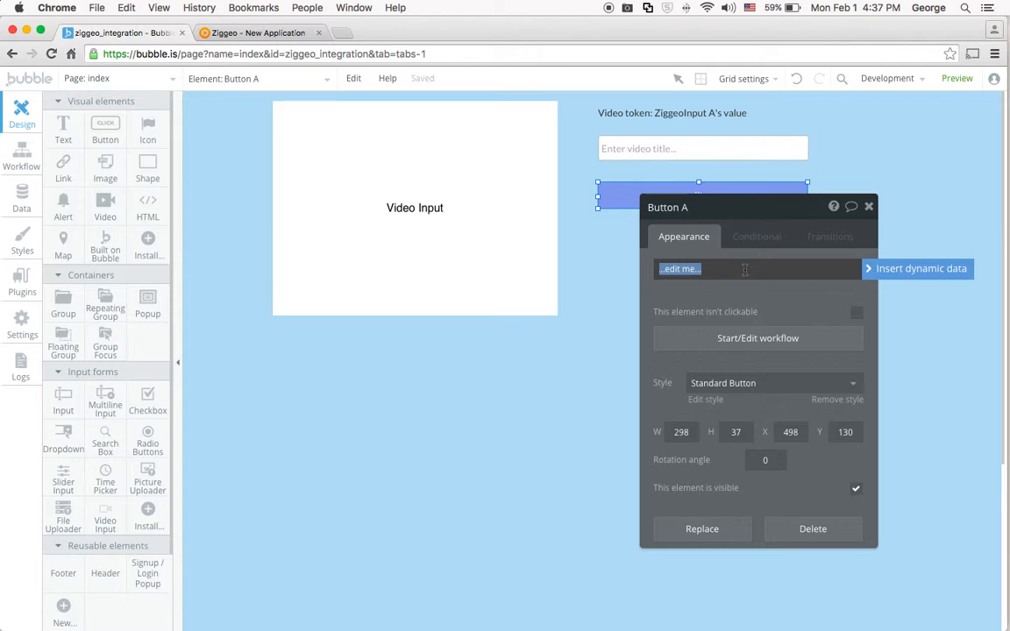
type("Save")
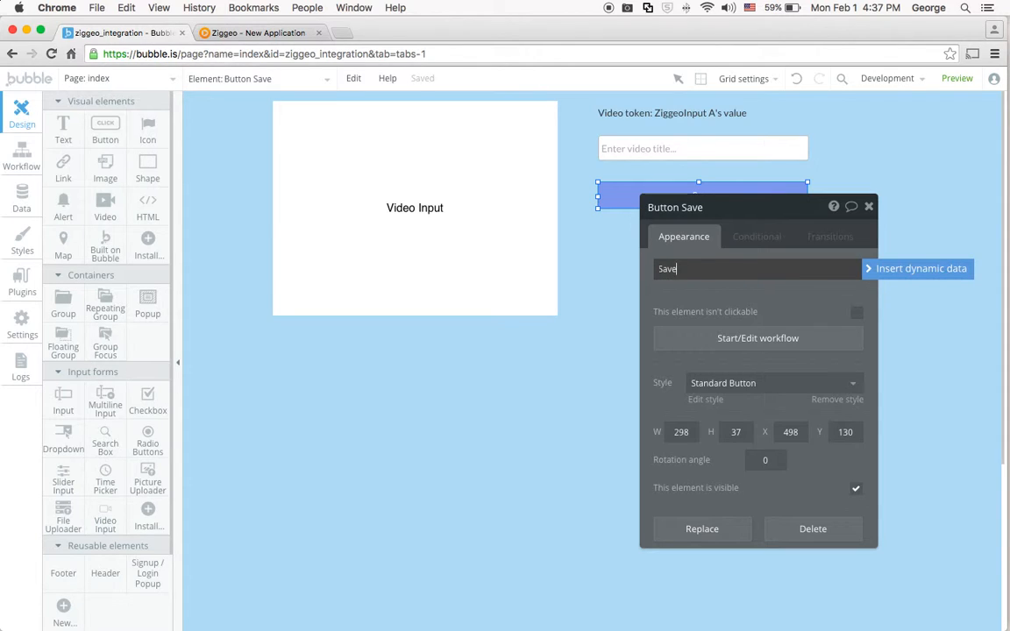
left_click(806, 298)
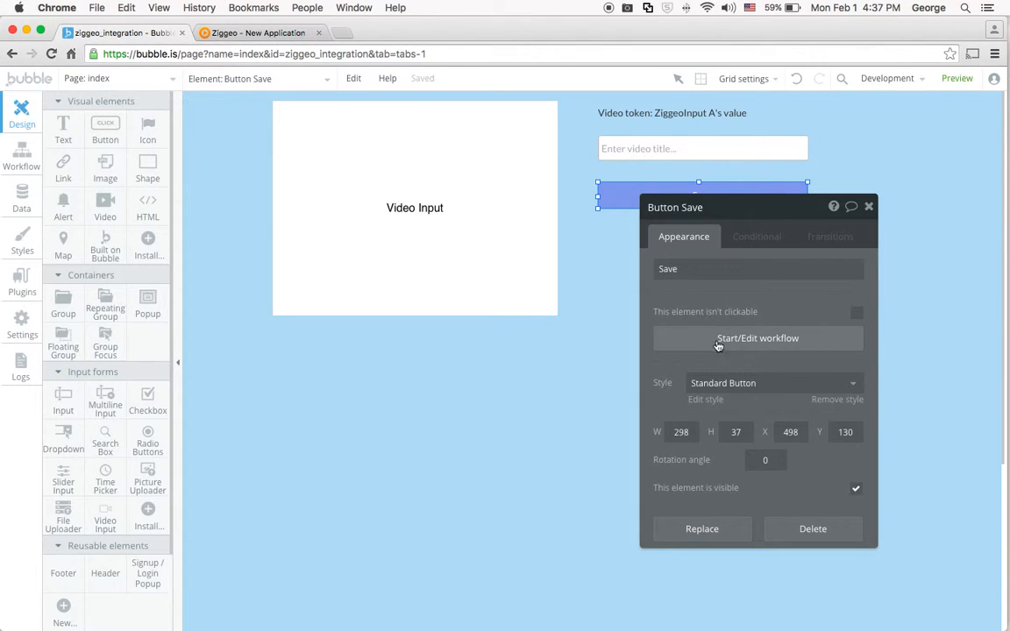
Start a workflow for the Save button being clicked and add a Create a new thing action to it.
left_click(704, 188)
left_click(644, 409)
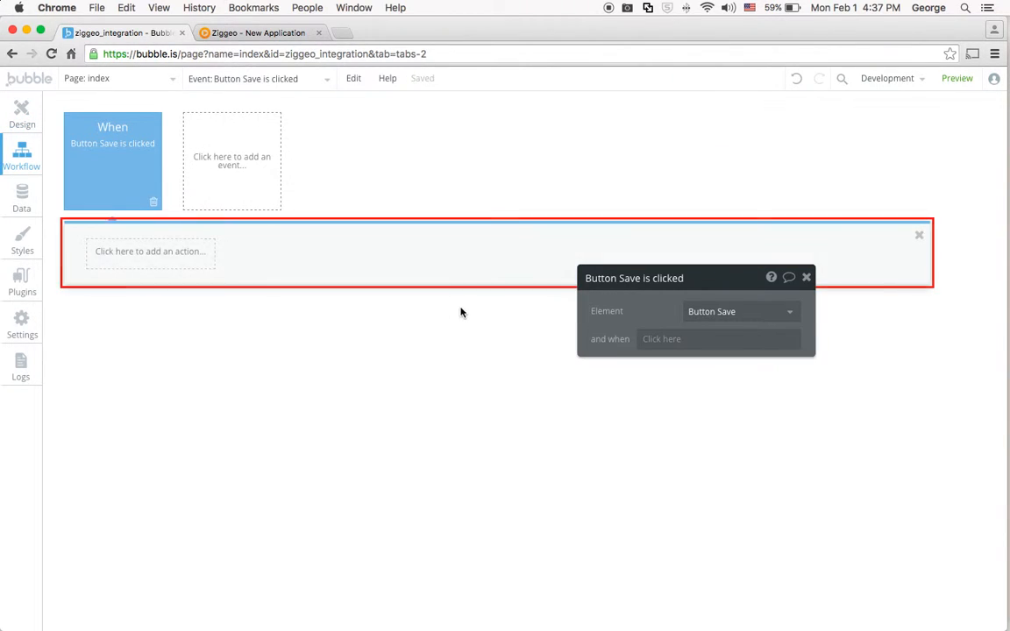
left_click(131, 251)
mouse_move(154, 325)
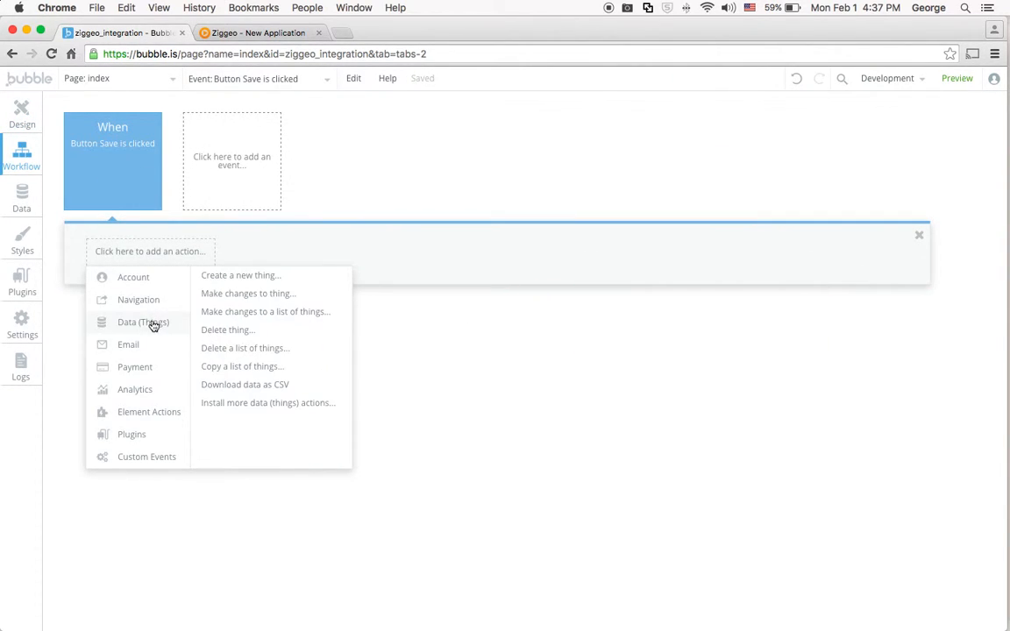
left_click(270, 279)
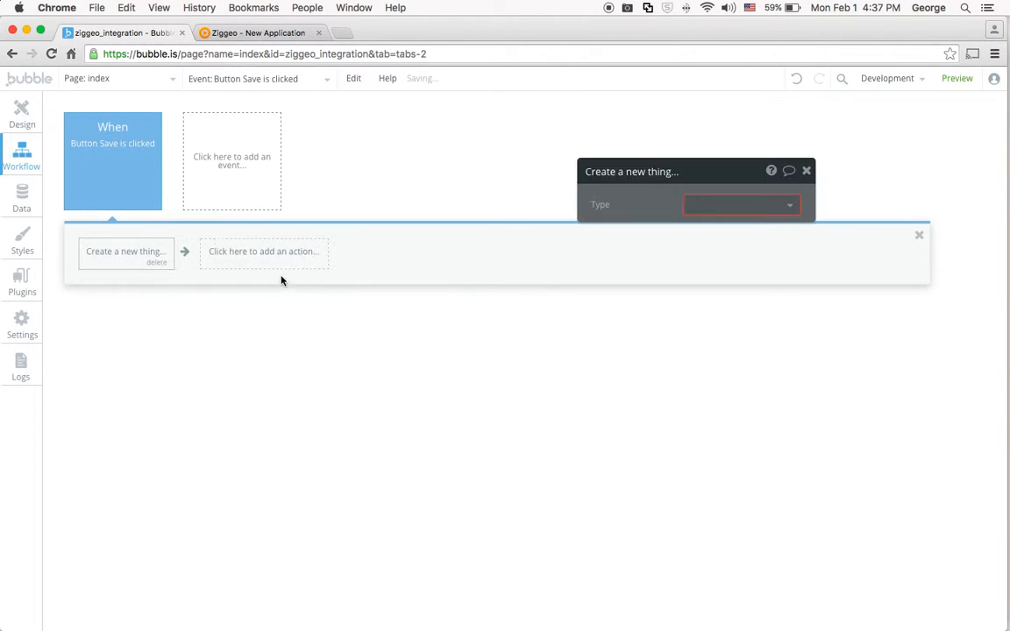
Create a new data type named Video Entry as the type of the Create a new thing action.
left_click(749, 205)
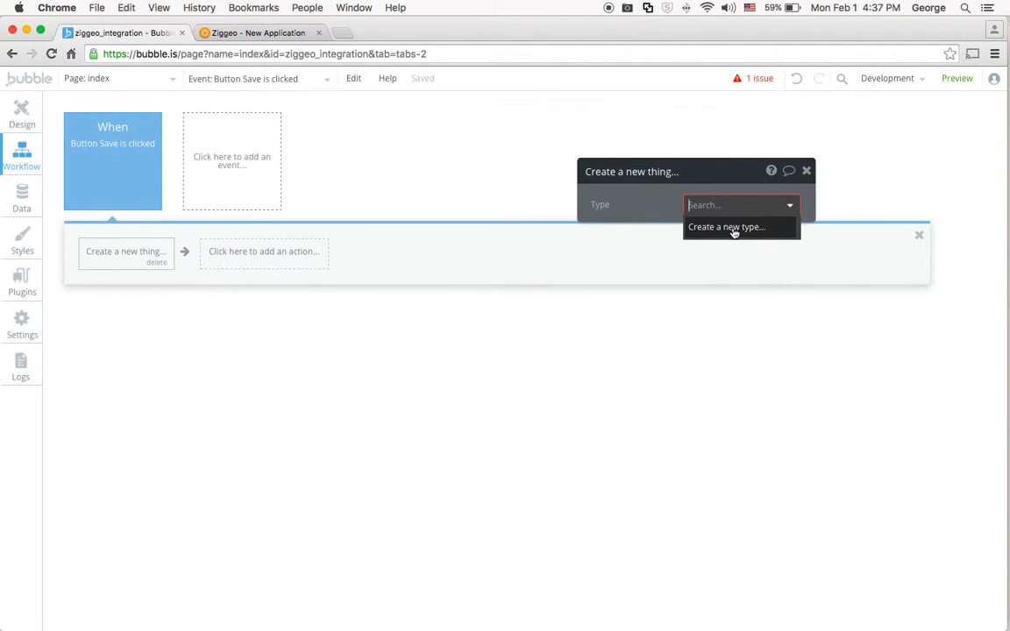
left_click(733, 229)
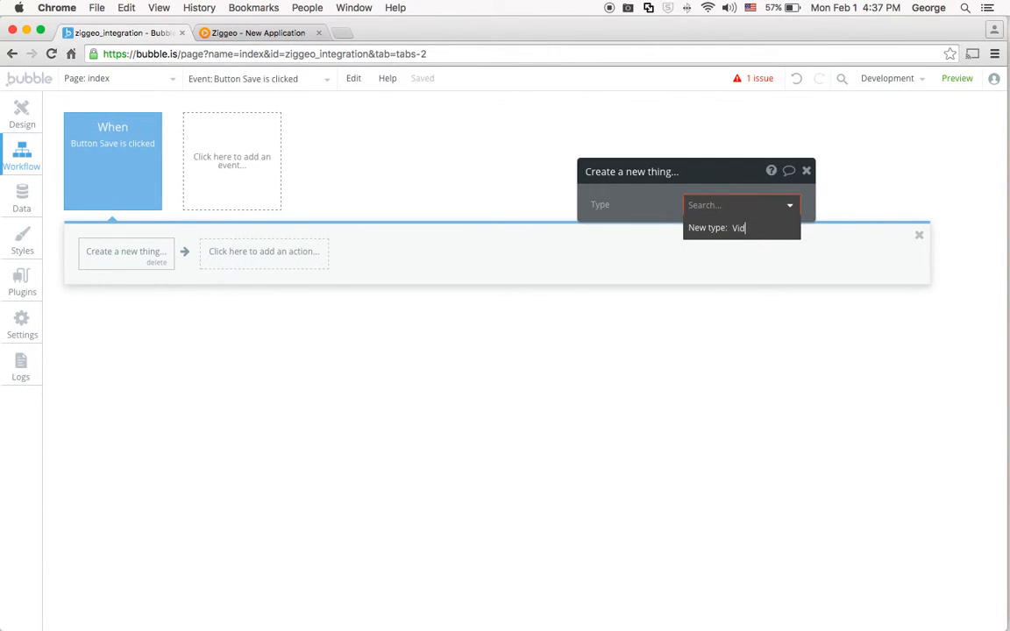
key("Return")
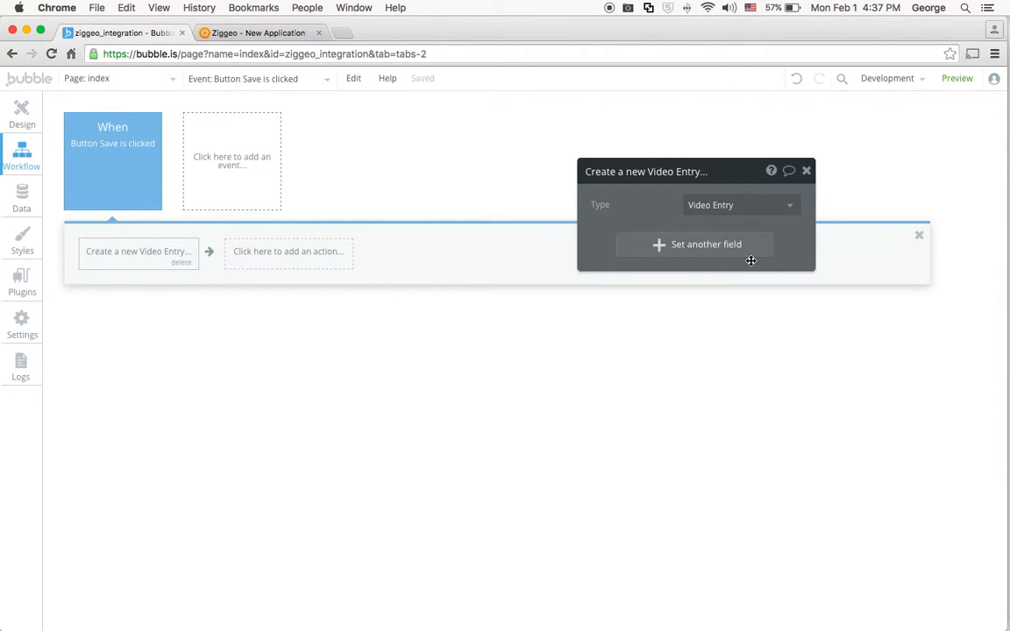
Create a new text field named token on Video Entry and set it in the Create a new Video Entry action.
left_click(711, 248)
left_click(618, 238)
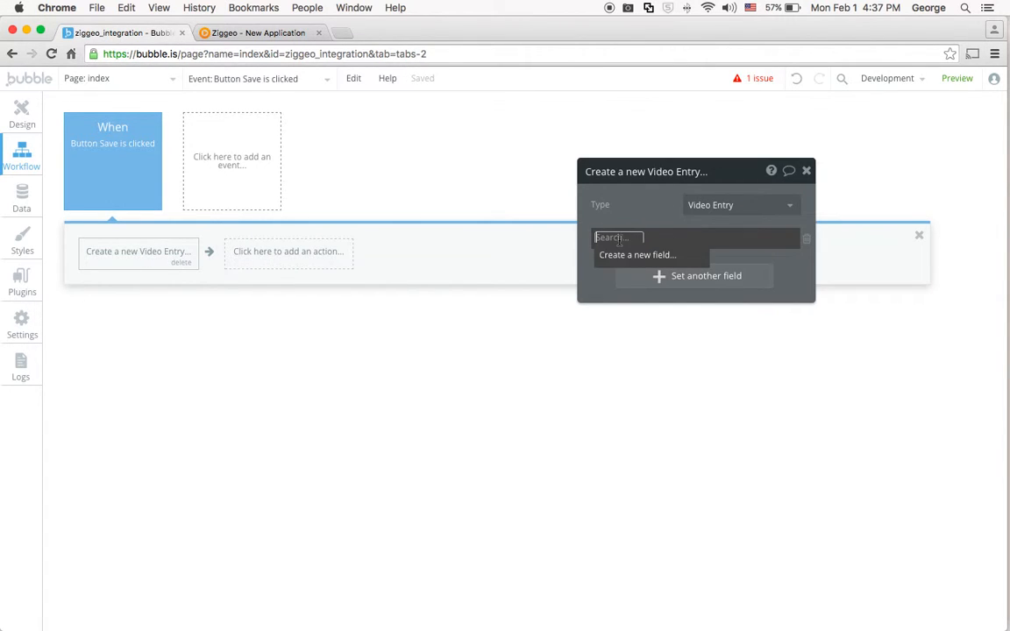
left_click(637, 255)
type("token")
left_click(552, 223)
left_click(552, 237)
left_click(507, 276)
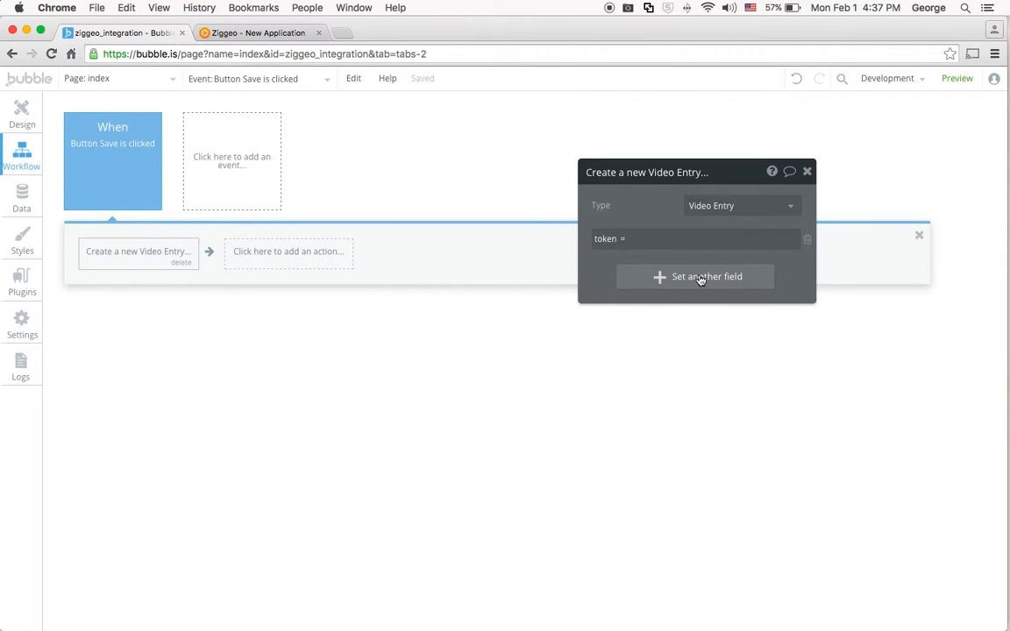
Create a second Video Entry field named title with type text and include it in the action.
left_click(666, 277)
left_click(613, 269)
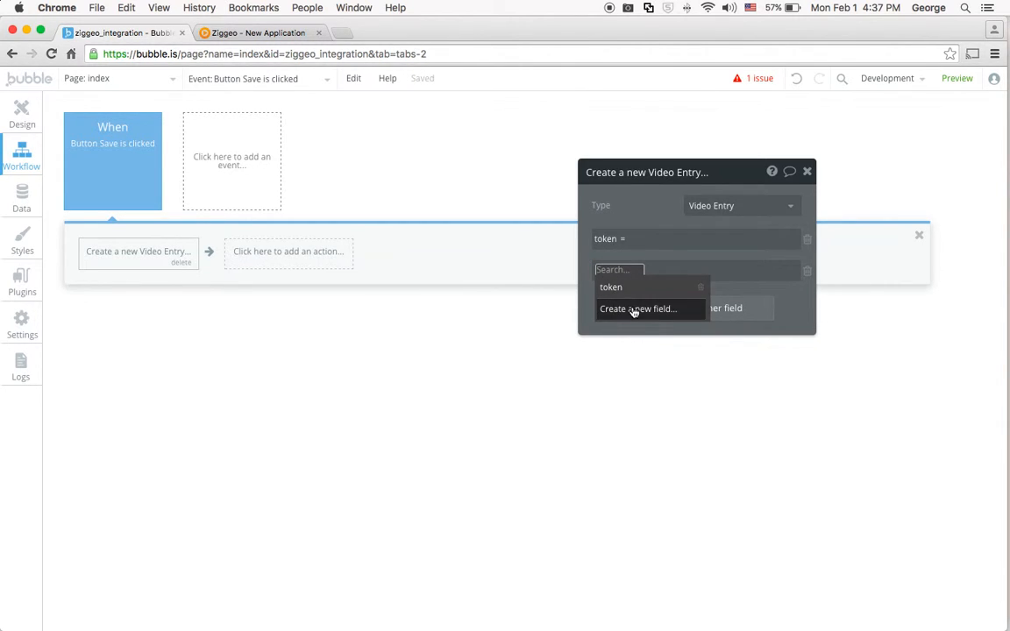
left_click(635, 309)
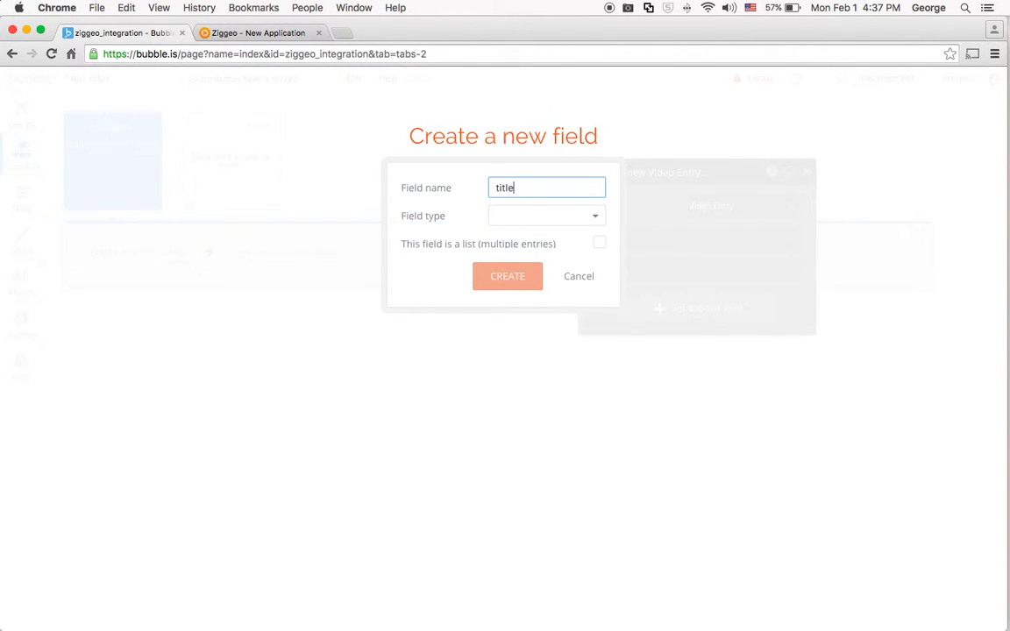
type("title")
left_click(561, 215)
left_click(536, 235)
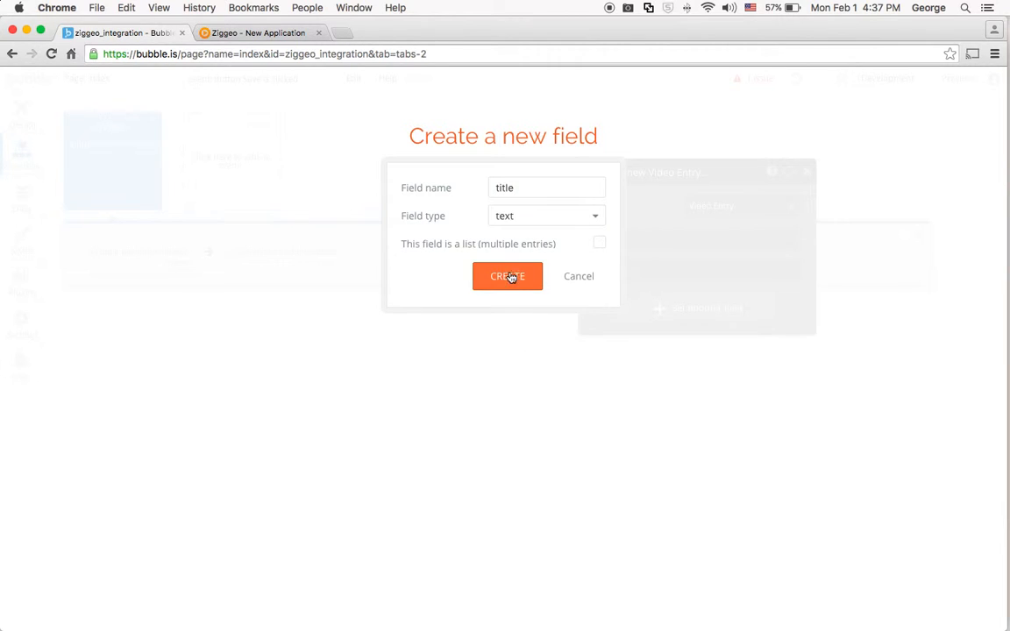
left_click(510, 277)
Set the action's token field to ZiggeoInput A's value.
left_click(645, 239)
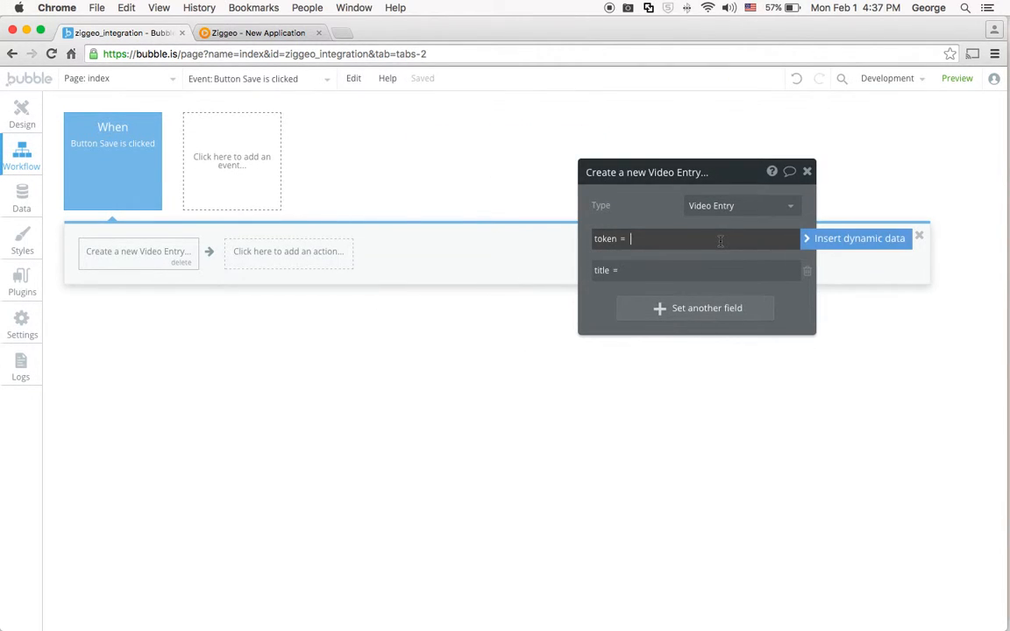
left_click(863, 242)
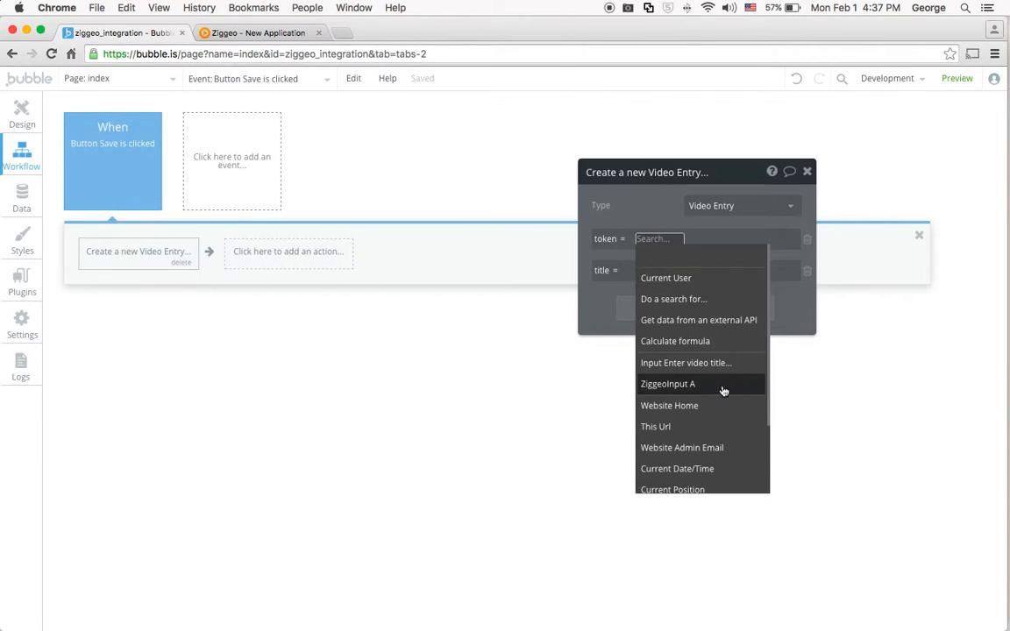
left_click(726, 386)
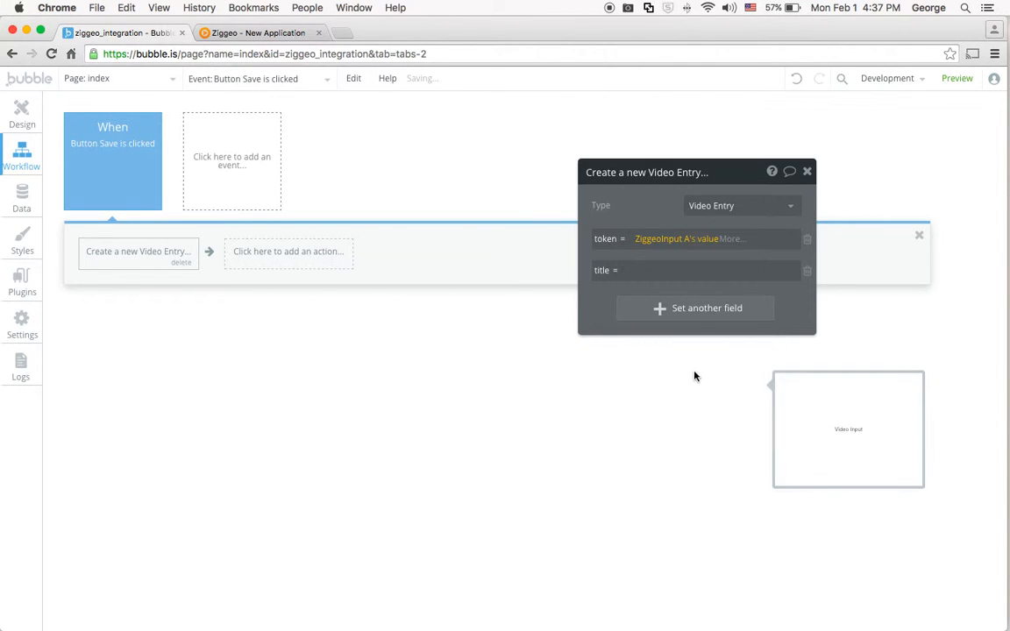
Set the action's title field to the value of the Enter video title... input.
left_click(671, 272)
left_click(854, 271)
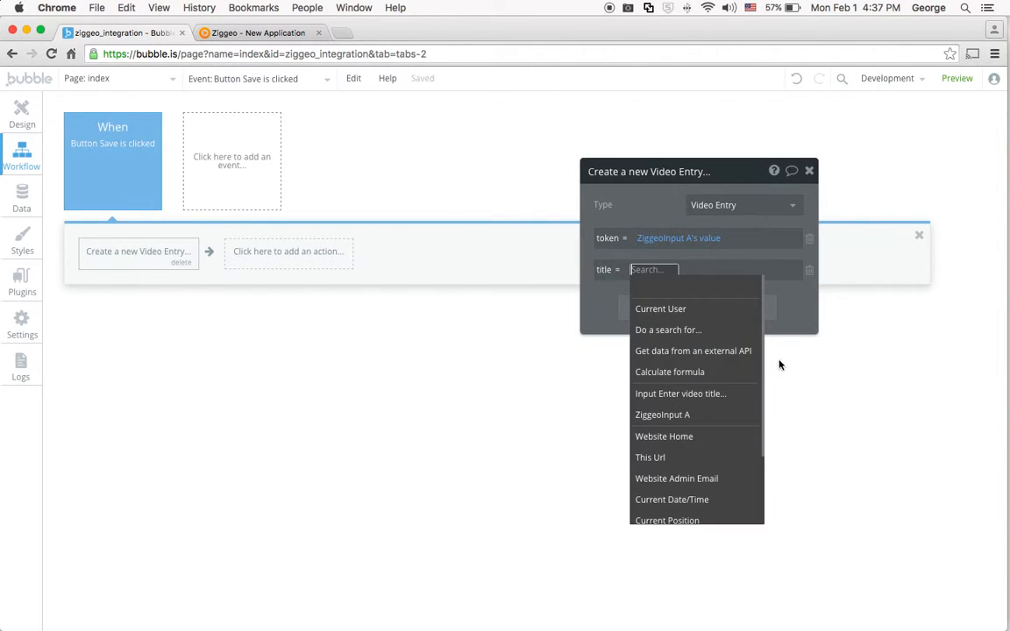
left_click(708, 396)
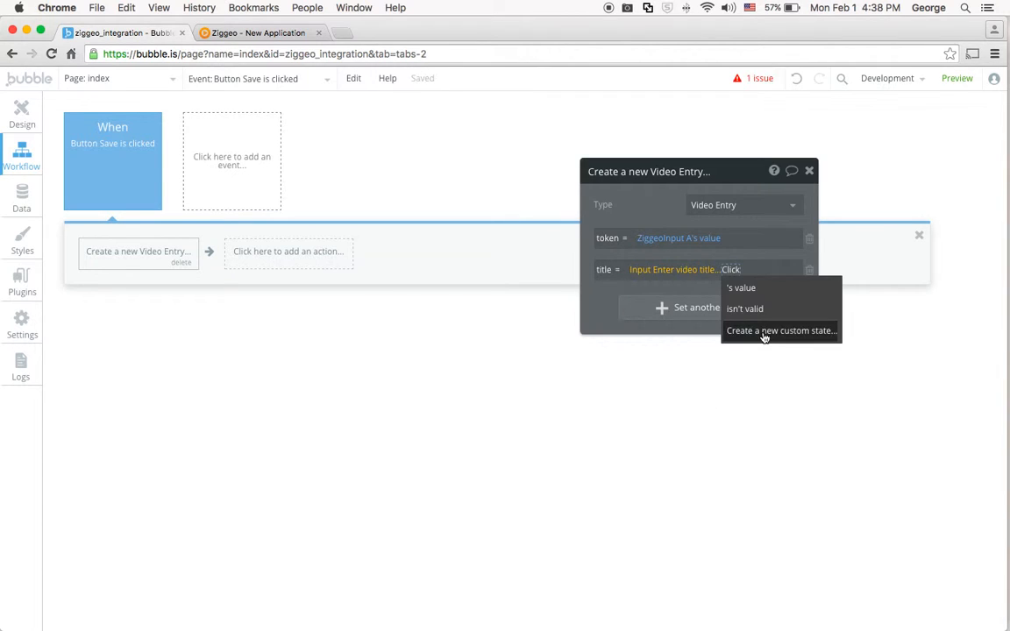
left_click(780, 297)
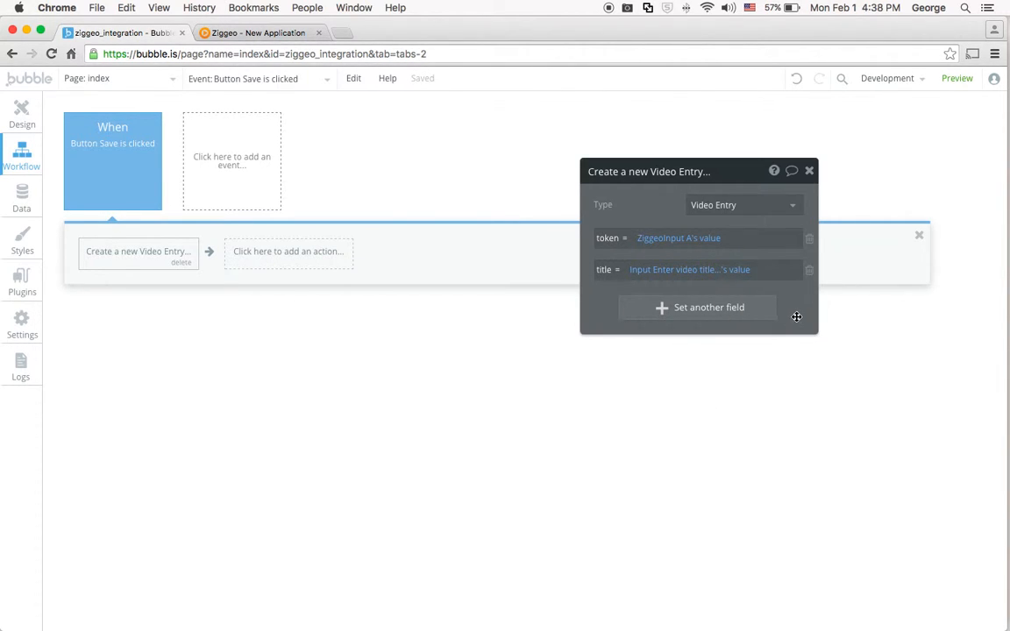
Add a Reset relevant inputs action after the Create a new Video Entry action.
left_click(283, 253)
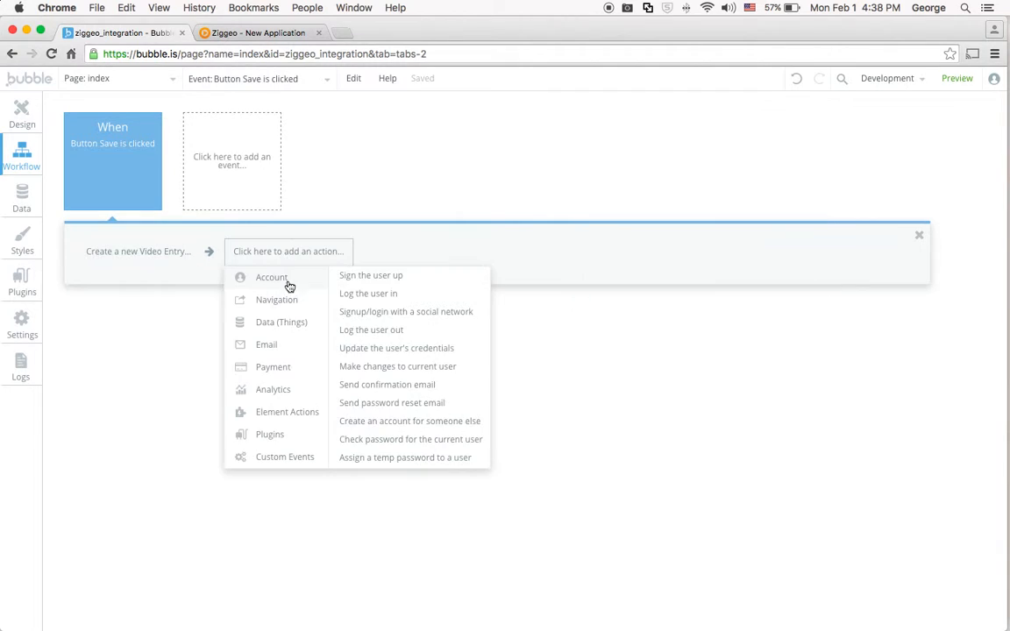
mouse_move(272, 415)
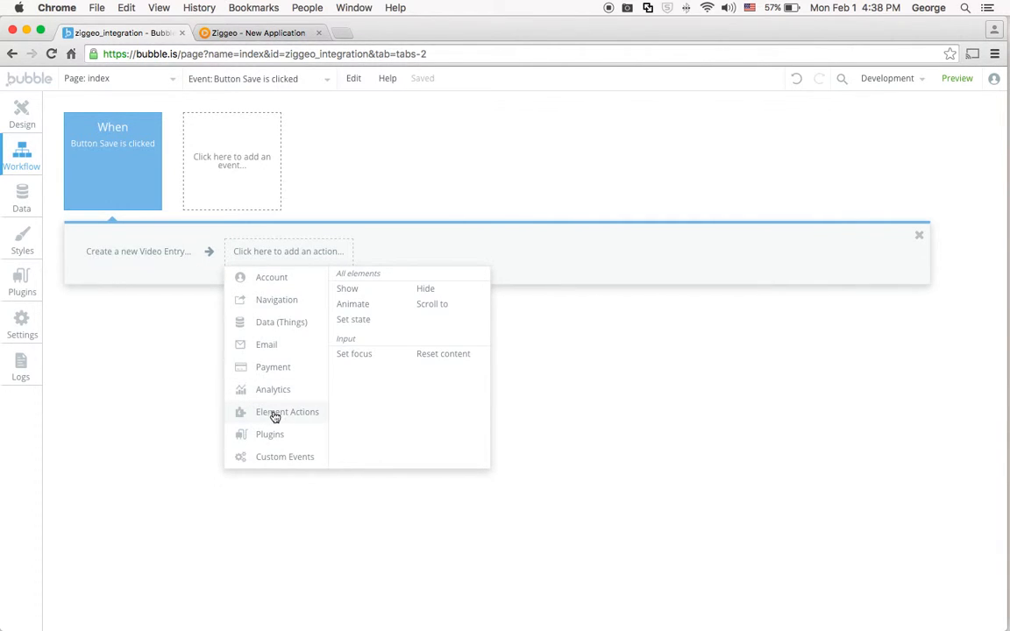
left_click(449, 358)
On the page design, shift the title input slightly down and group it with the video token text and the Save button.
left_click(27, 112)
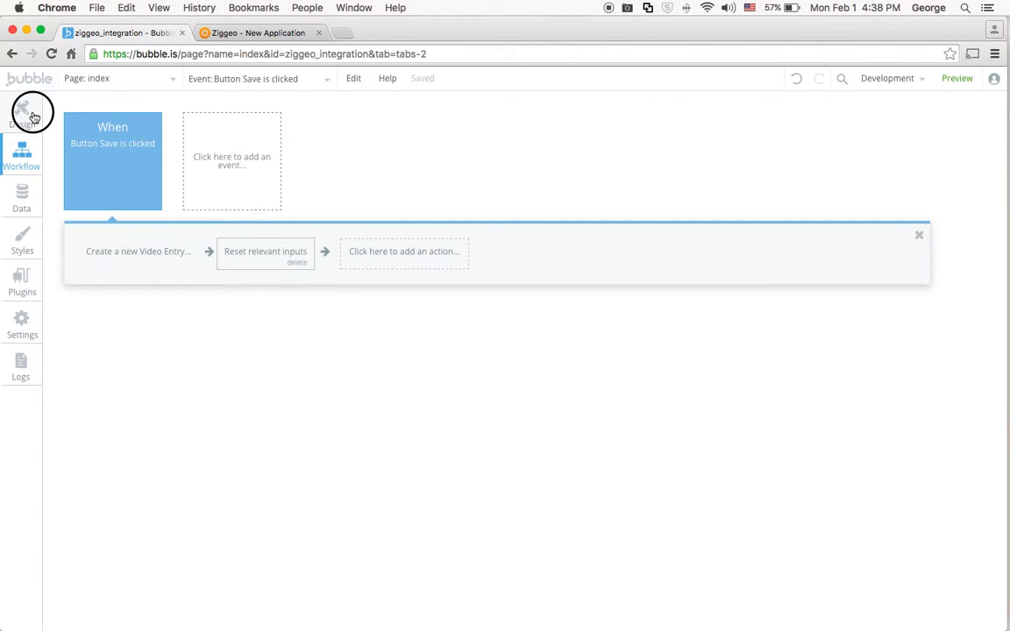
left_click_drag(469, 170, 833, 309)
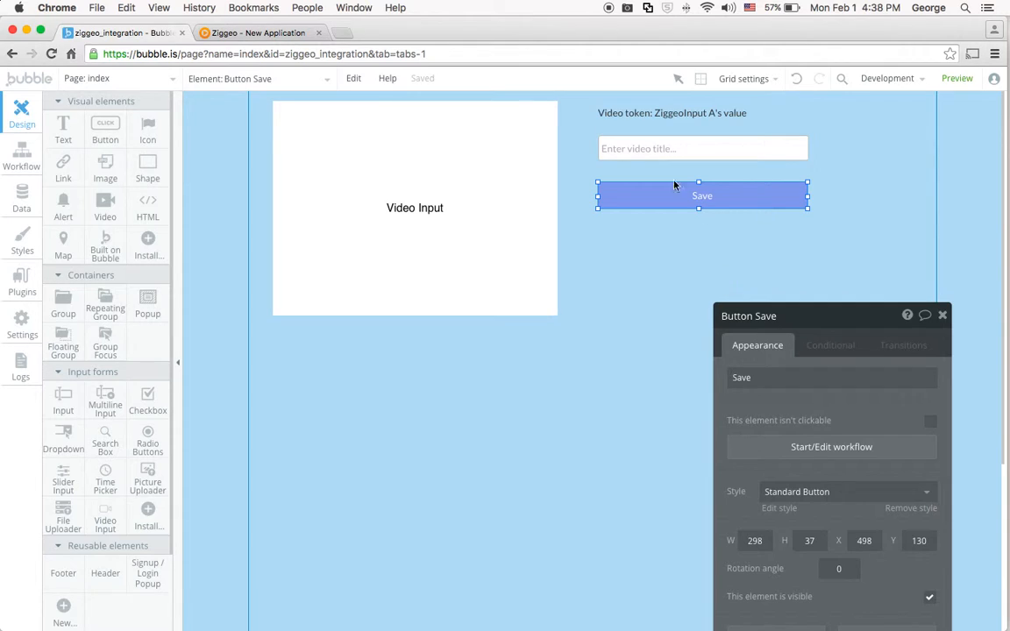
left_click(665, 123)
left_click_drag(673, 154, 681, 157)
left_click(634, 195, "shift")
left_click(678, 120, "shift")
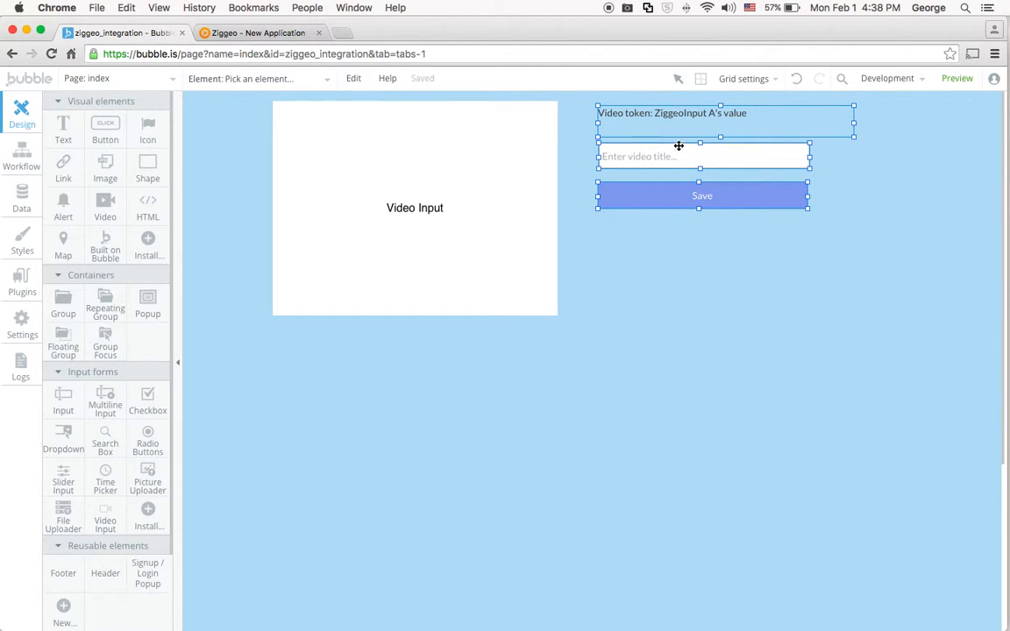
left_click(354, 78)
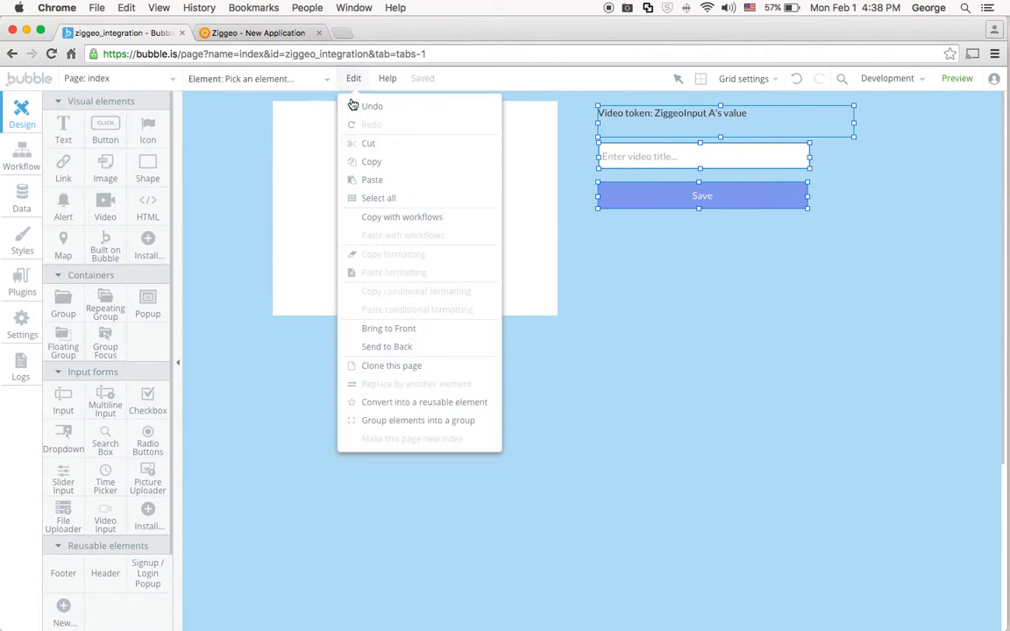
left_click(402, 420)
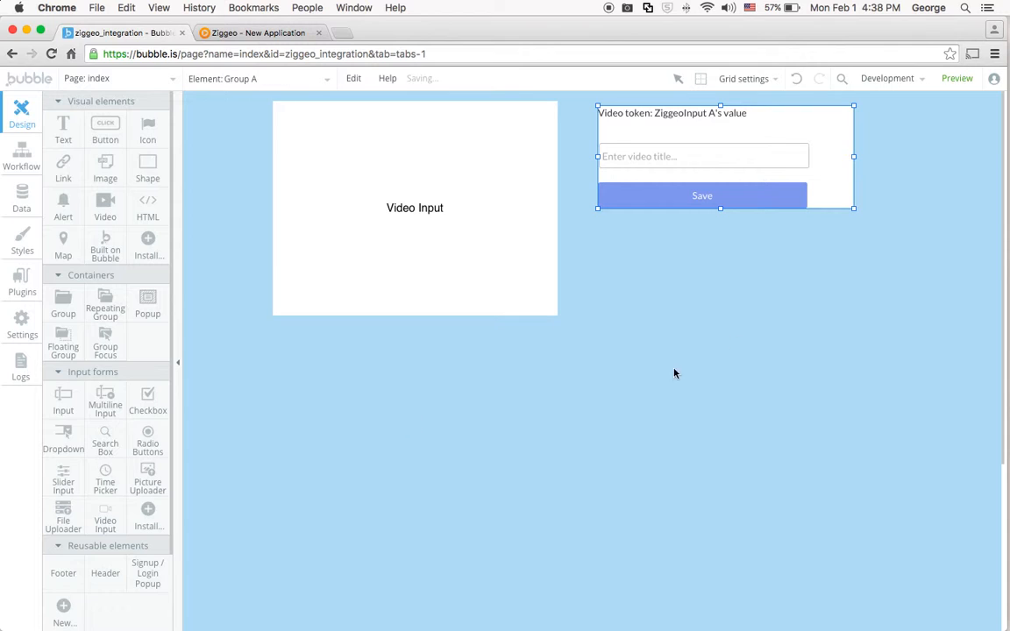
Define a condition on the new group for when ZiggeoInput A's value is not empty.
left_click(905, 234)
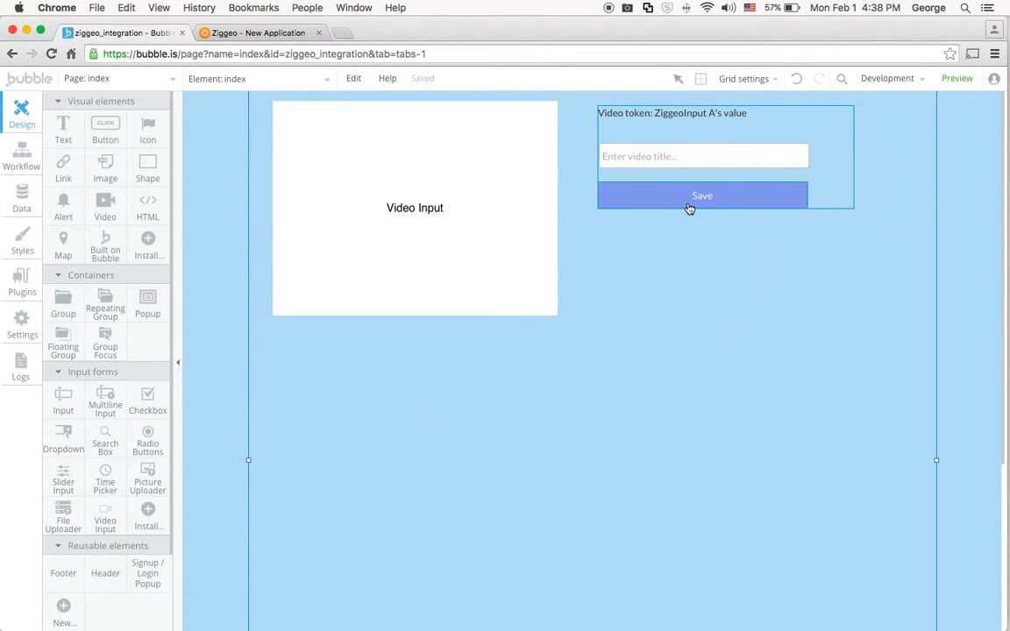
left_click(839, 149)
double_click(839, 147)
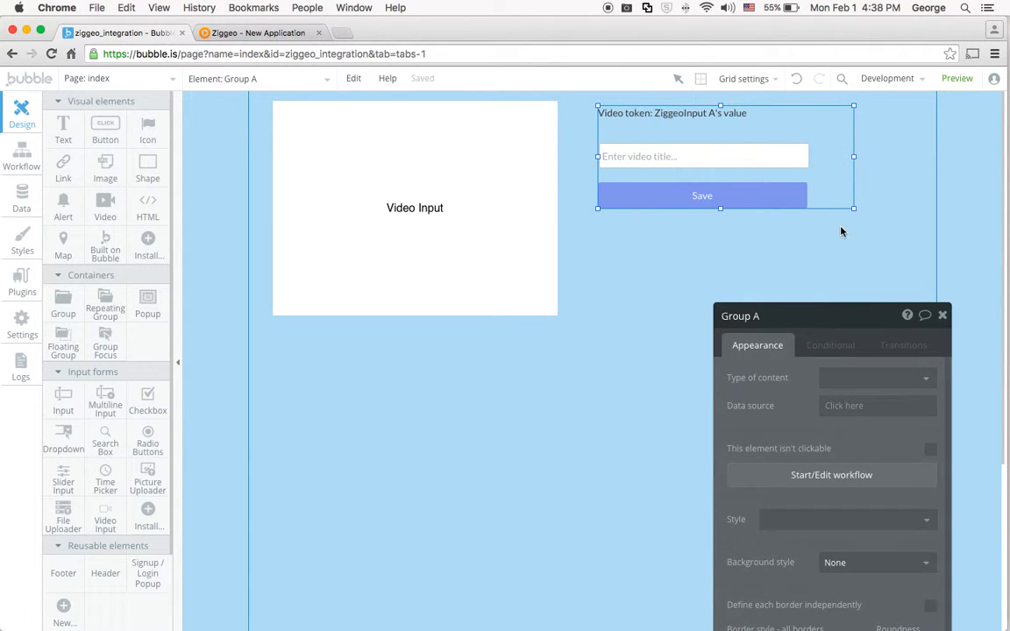
left_click_drag(845, 308, 744, 140)
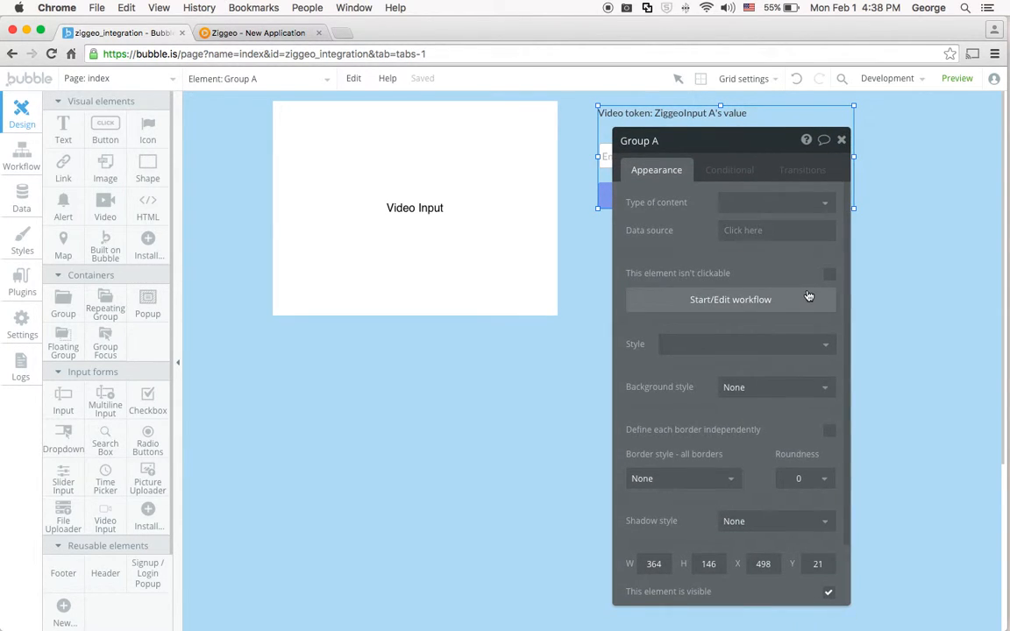
left_click(731, 172)
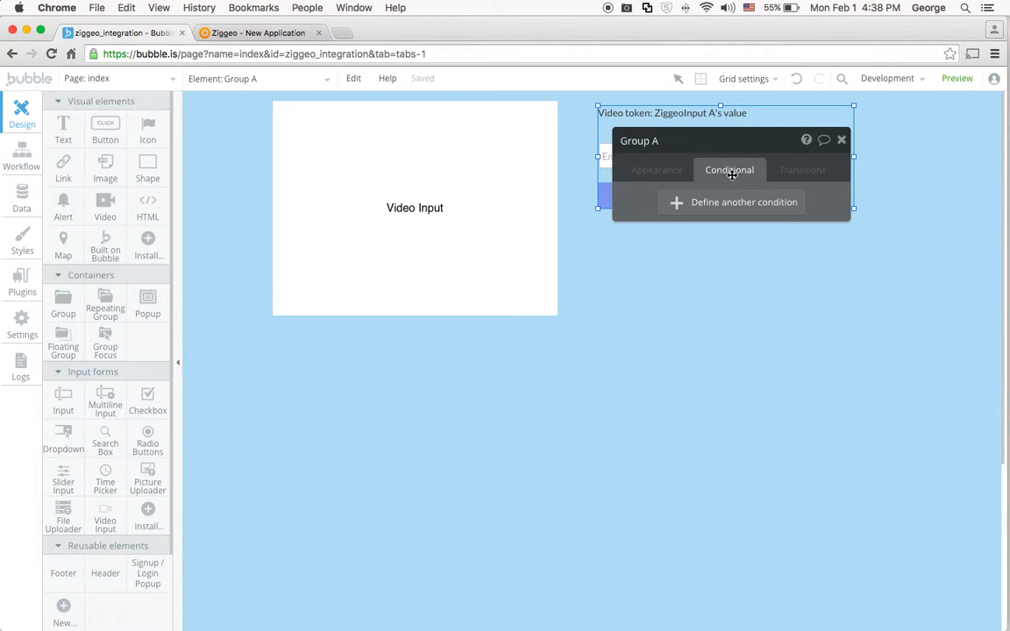
left_click(742, 212)
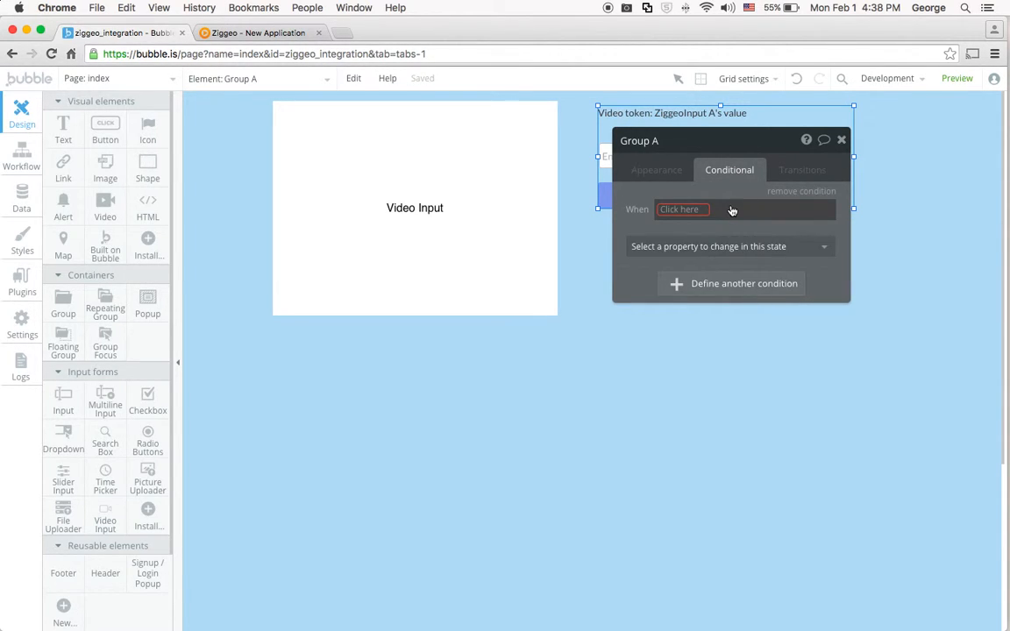
left_click(684, 209)
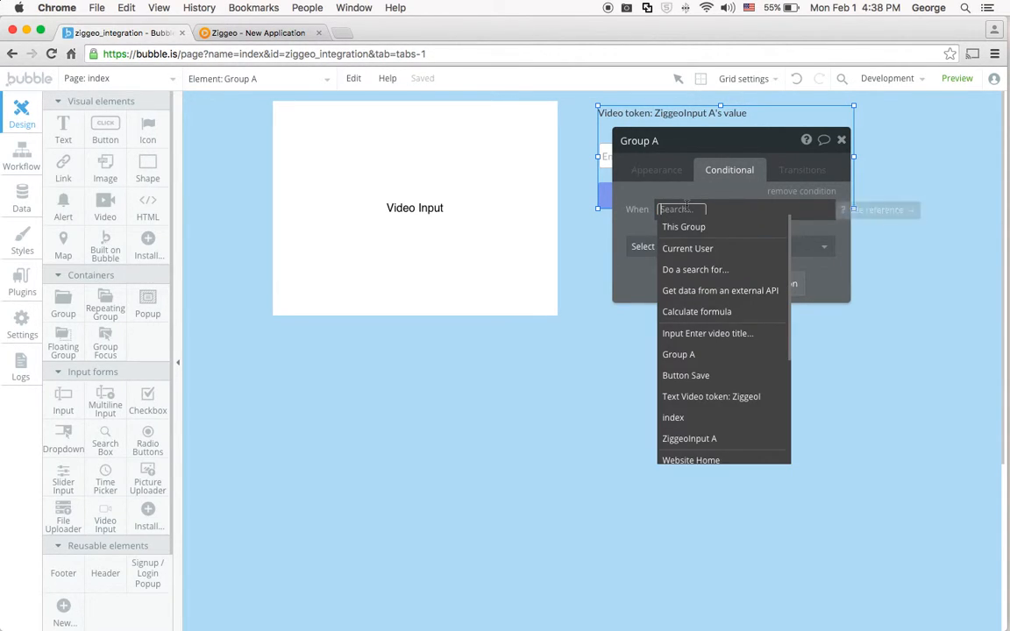
left_click(703, 440)
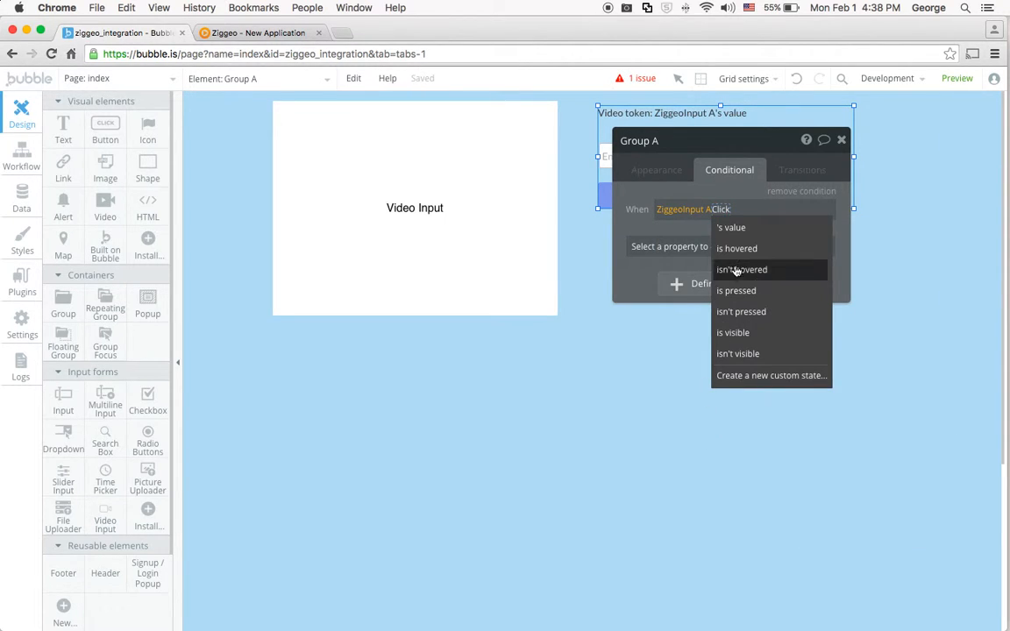
left_click(668, 226)
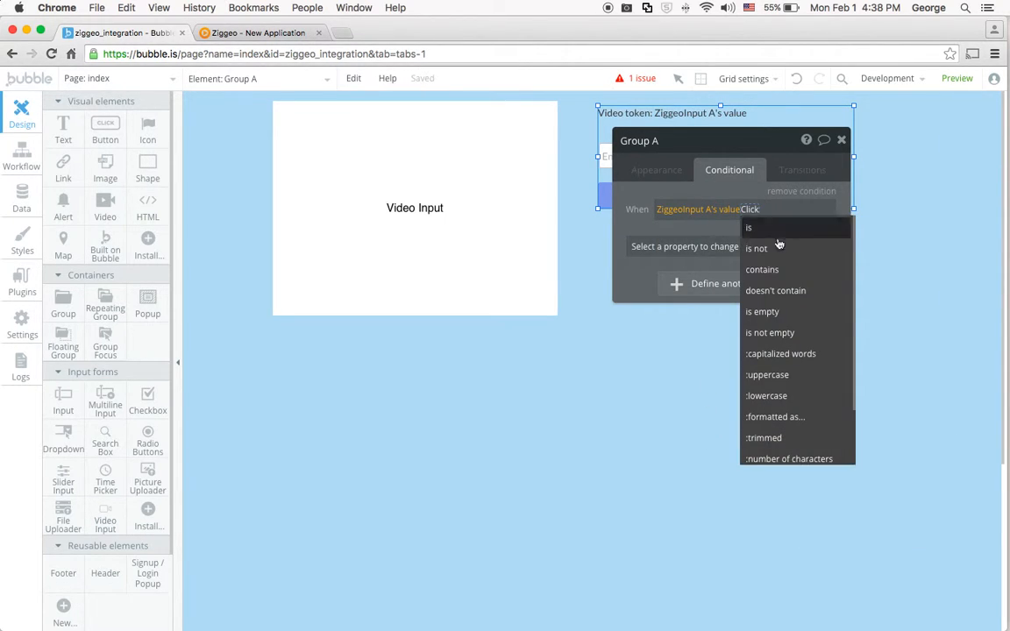
left_click(792, 334)
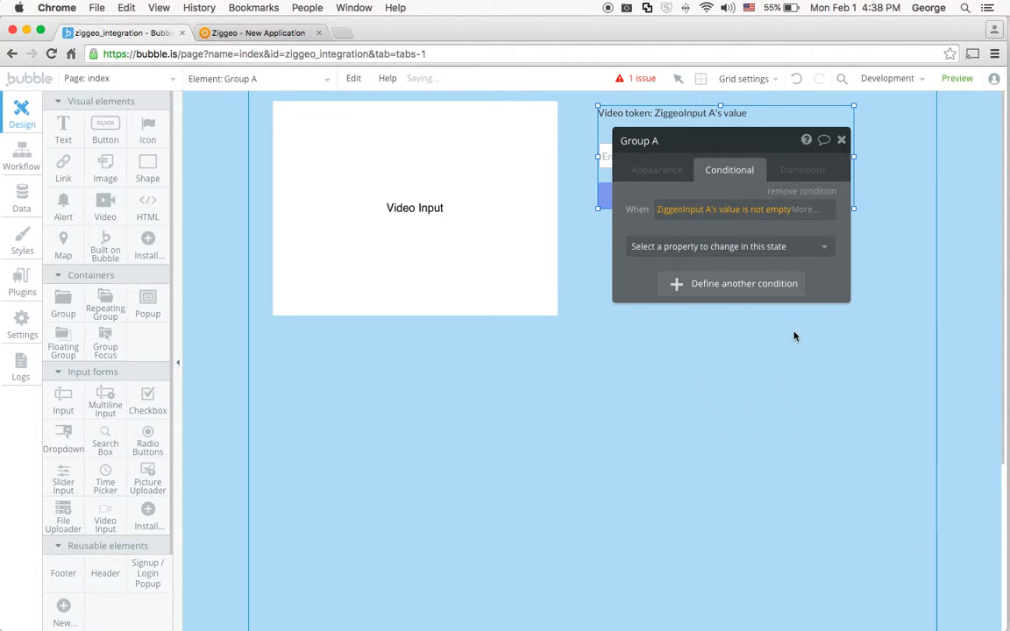
Make the group's condition set This element is visible to checked.
left_click(775, 247)
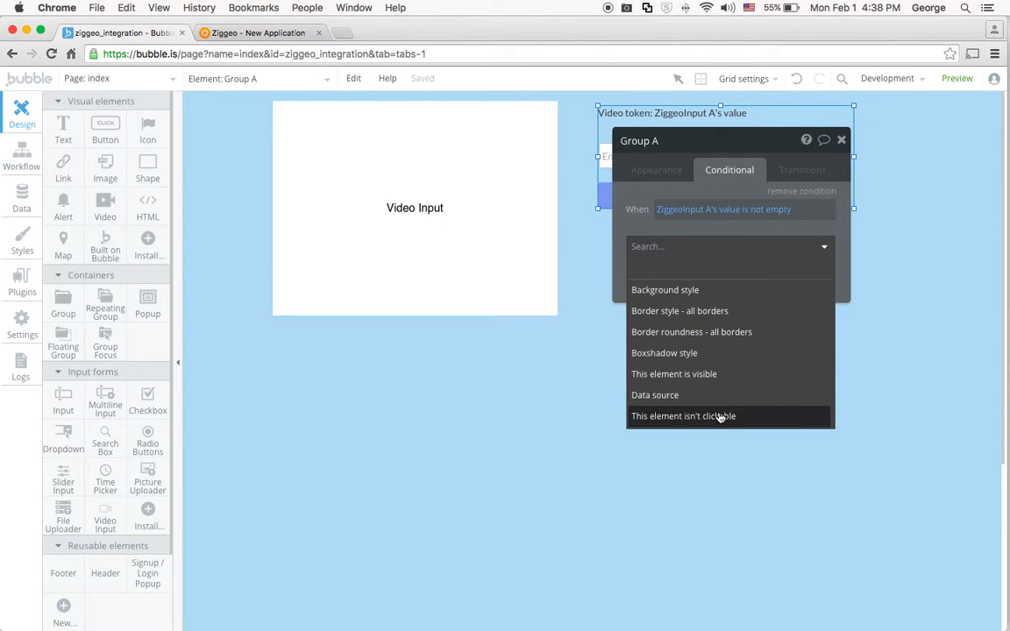
left_click(717, 379)
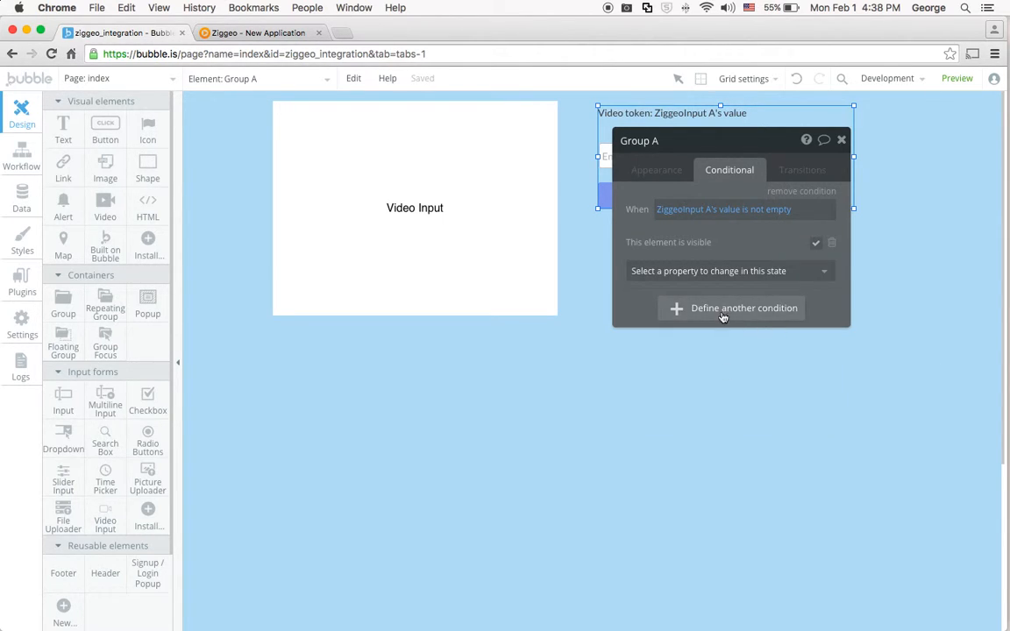
left_click(817, 249)
left_click_drag(766, 149, 796, 316)
left_click(564, 365)
left_click(713, 175)
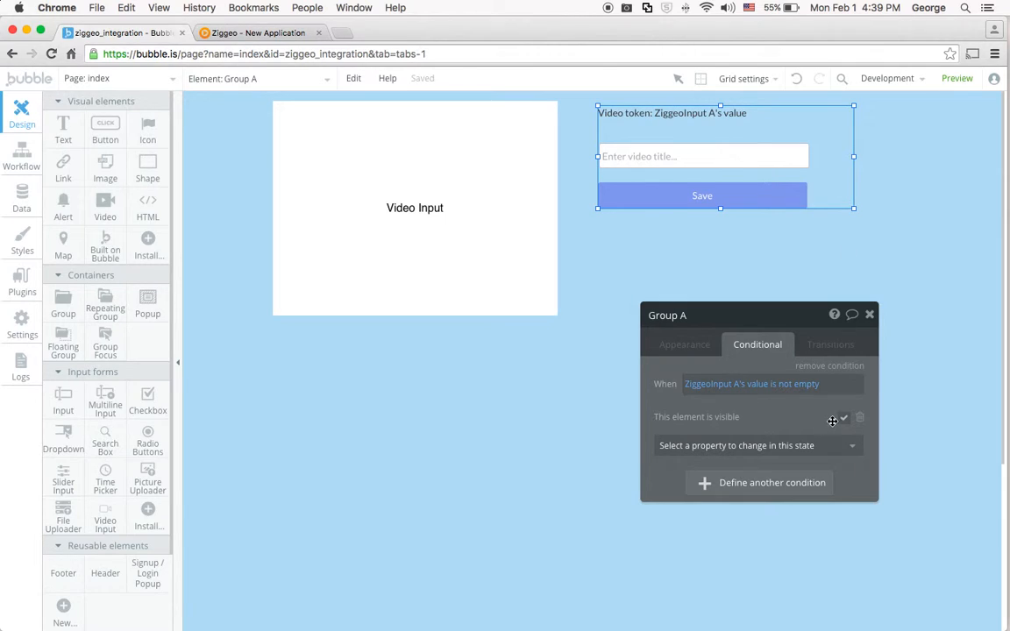
Draw a repeating group below the video input across most of the page width and extend its lower edge downward.
left_click(210, 352)
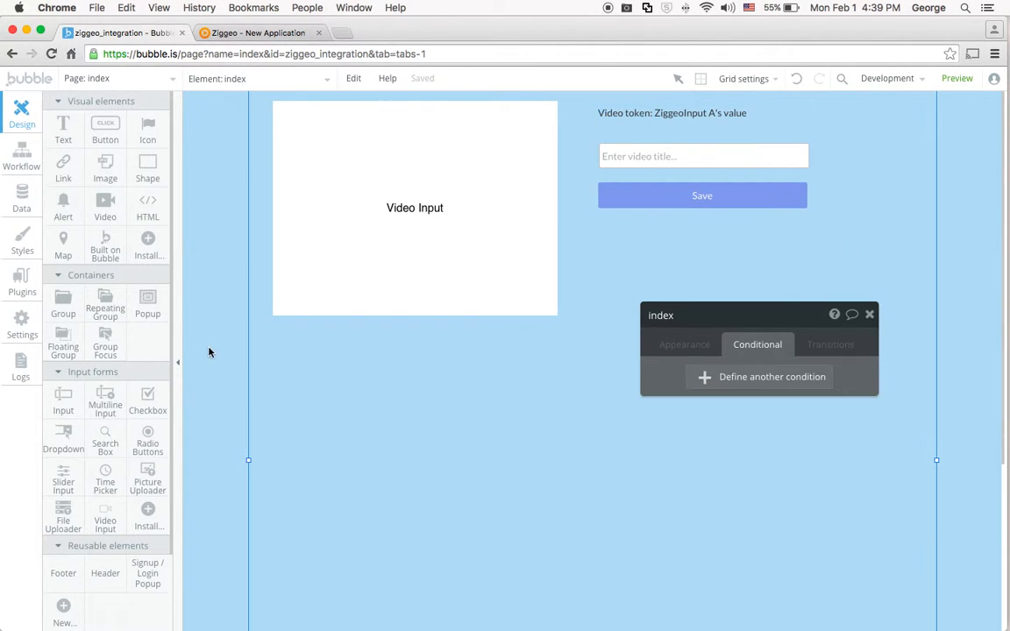
left_click(785, 327)
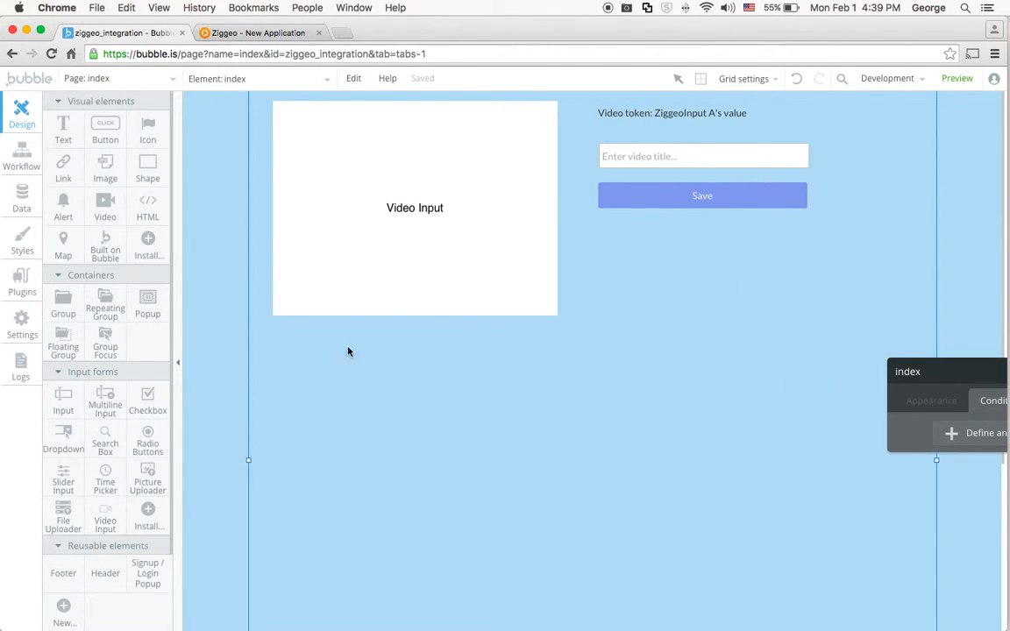
left_click(107, 307)
left_click_drag(270, 341, 913, 626)
scroll(212, 383, "down", 5)
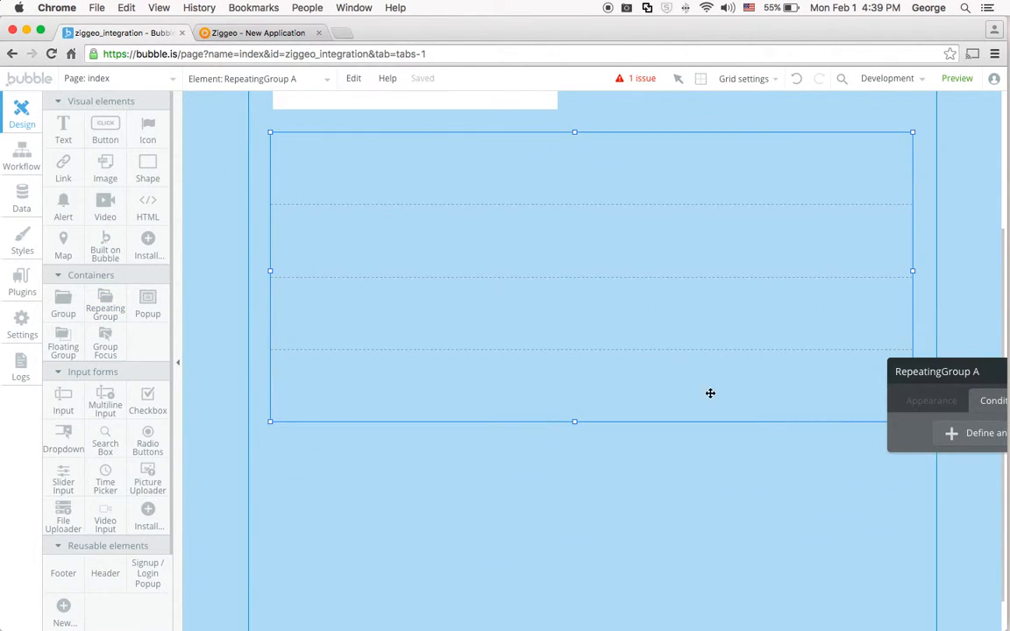
left_click_drag(575, 424, 586, 554)
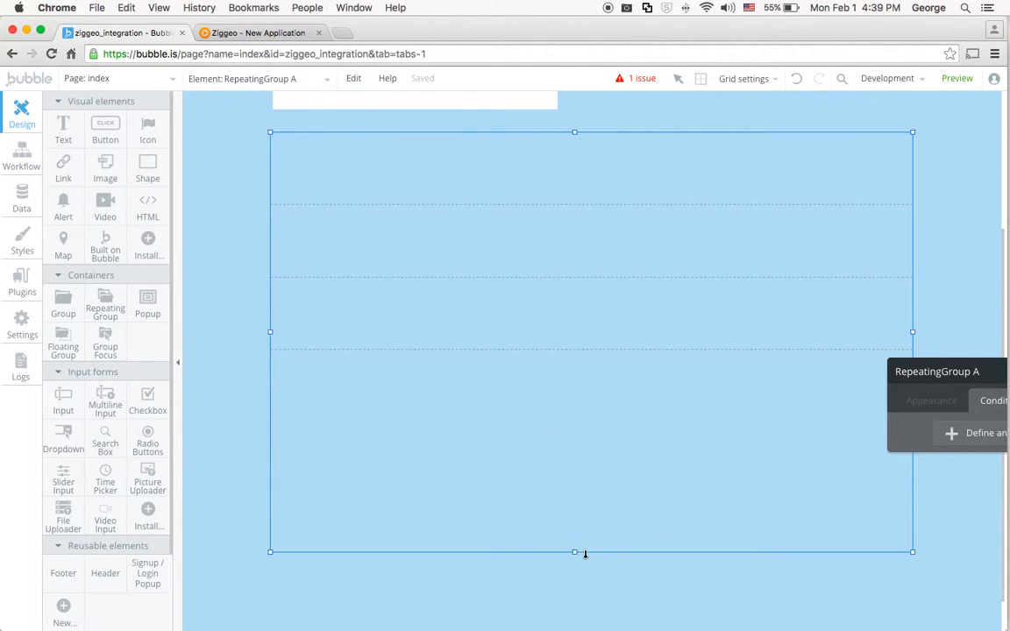
Set the new repeating group's type of content to Video Entry.
left_click(930, 400)
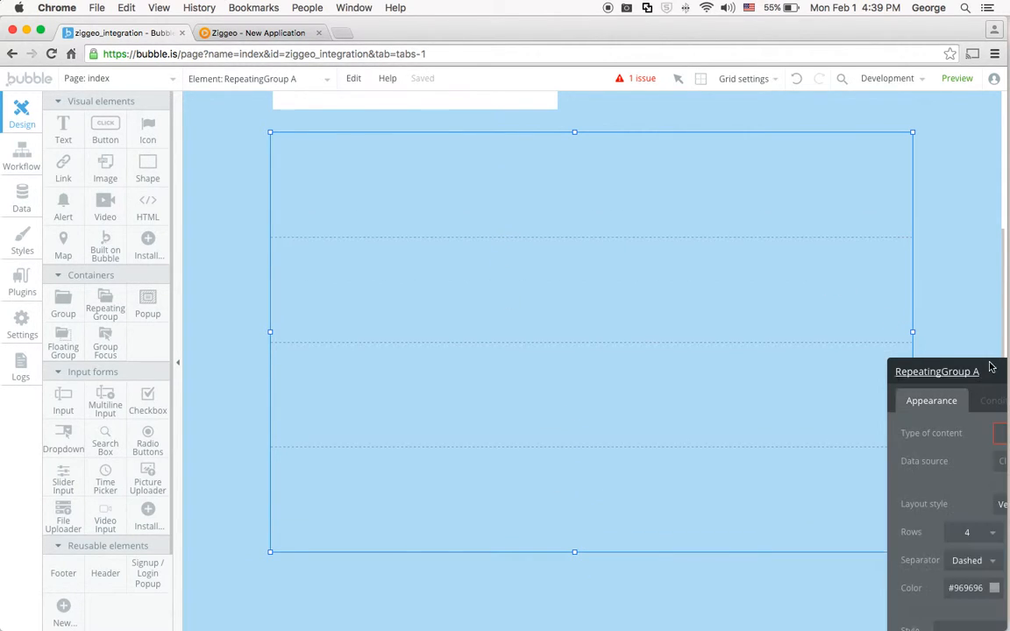
left_click_drag(991, 375, 473, 208)
left_click(541, 277)
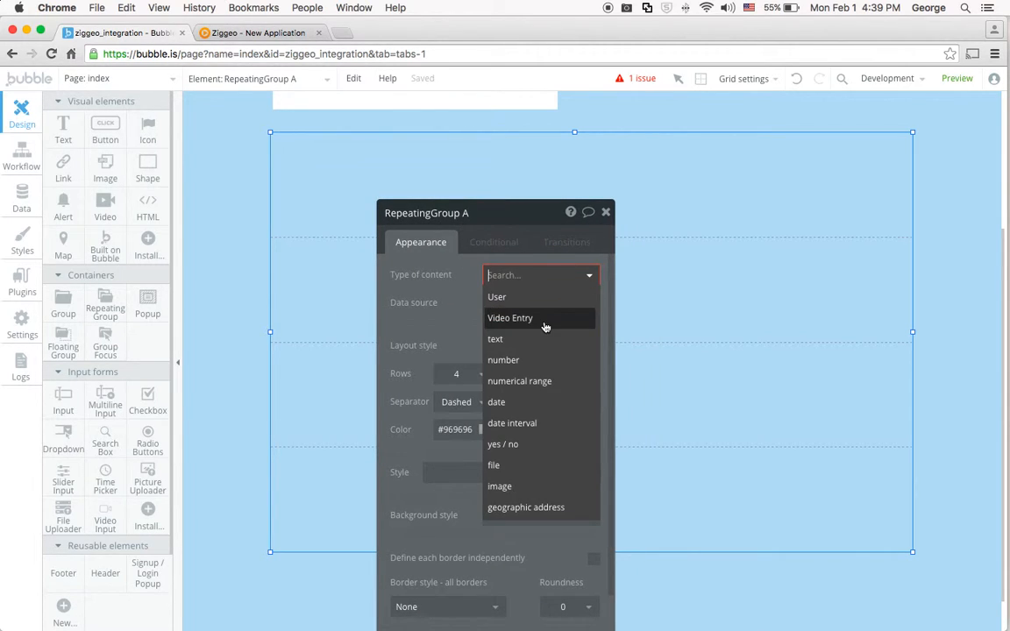
left_click(515, 316)
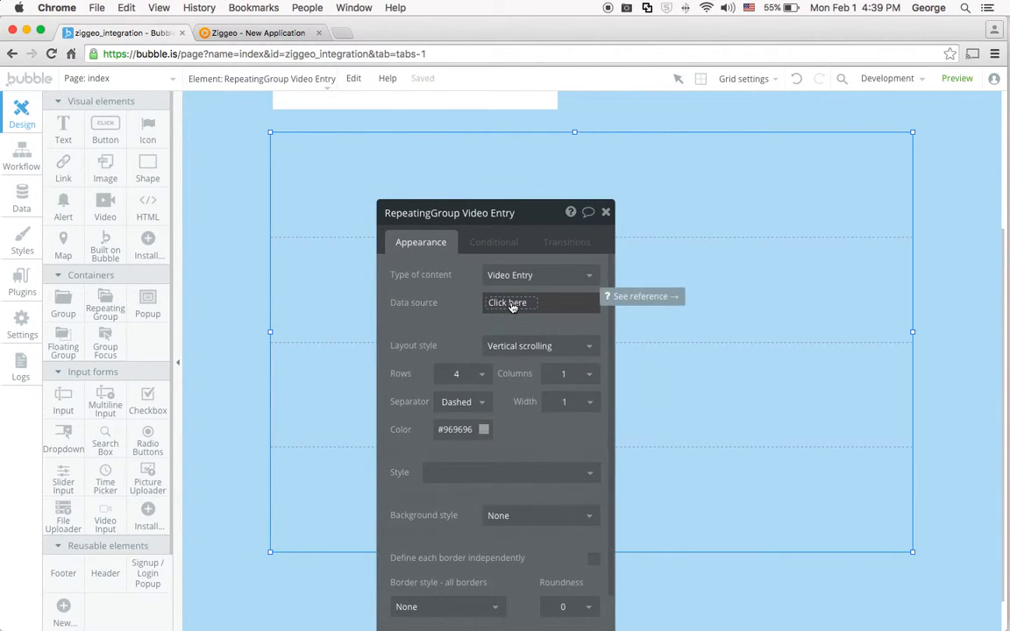
Set the repeating group's data source to a search for Video Entrys, sorted by Created Date with Descending "yes".
left_click(513, 303)
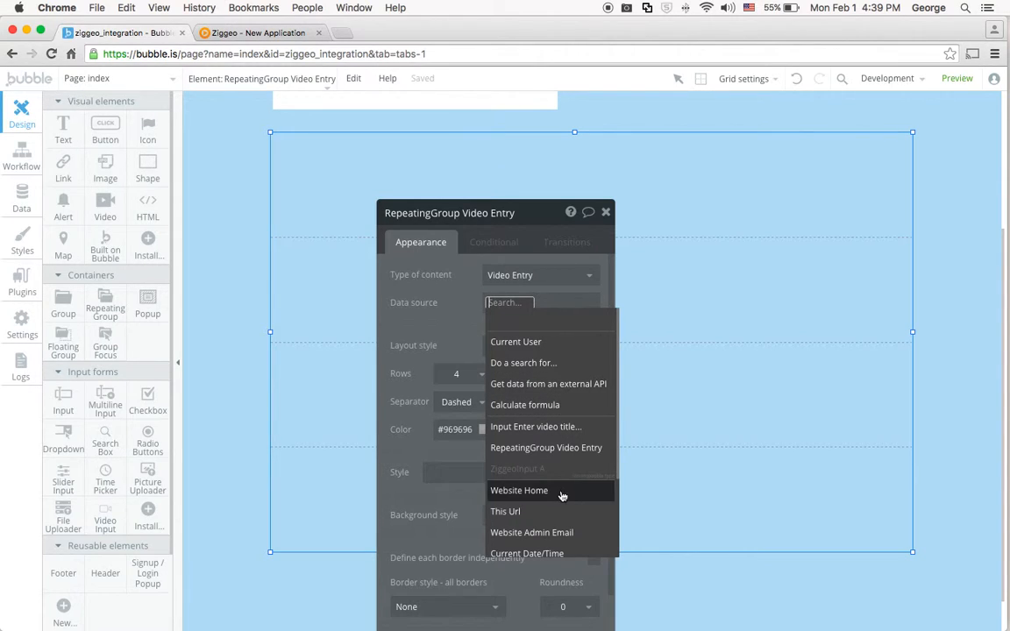
left_click(542, 363)
left_click(282, 246)
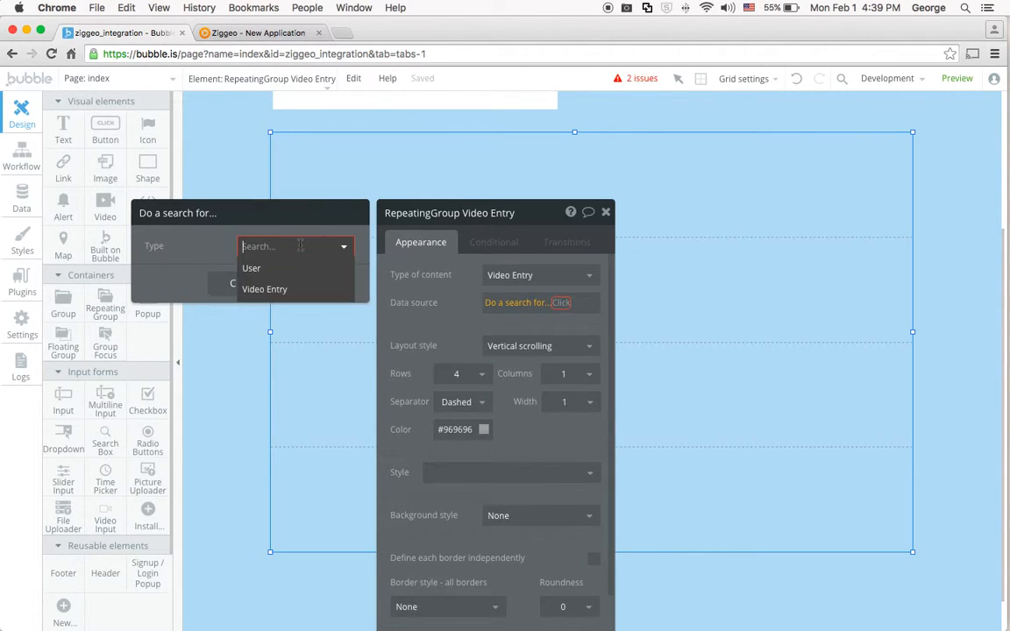
left_click(277, 291)
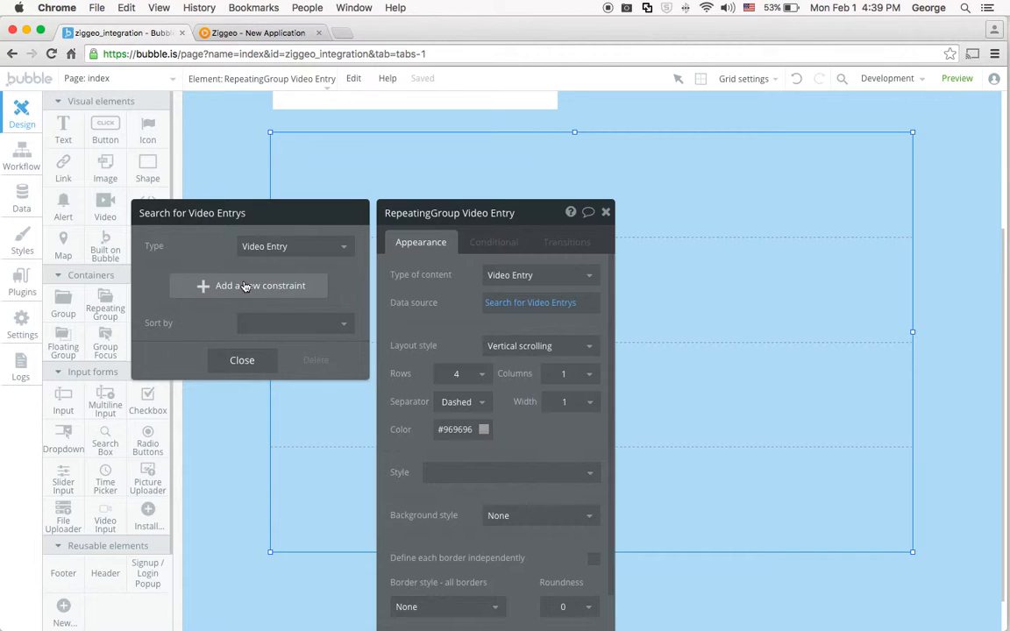
left_click(283, 326)
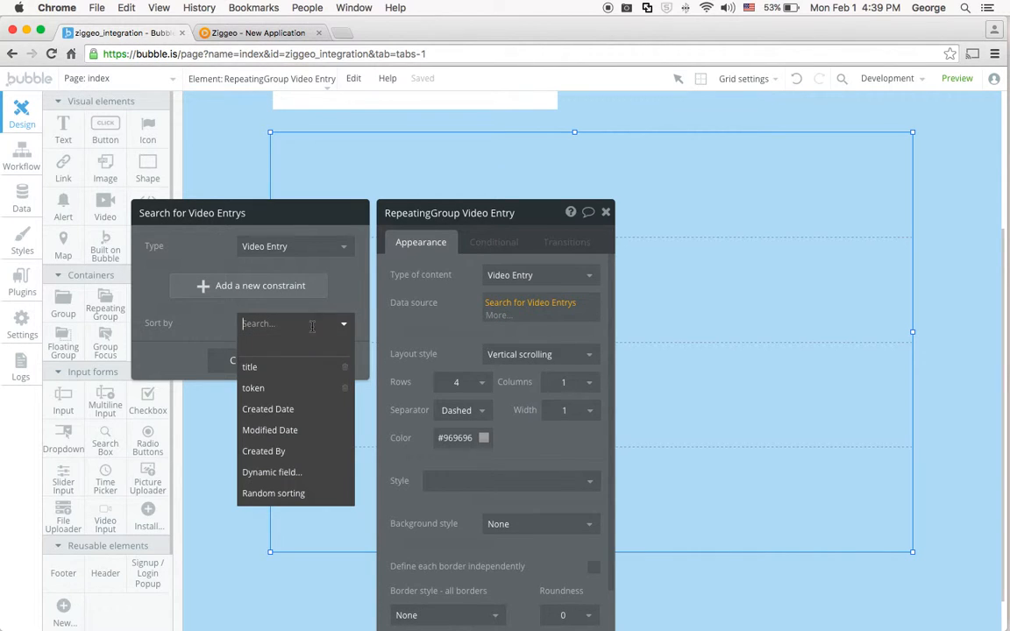
left_click(282, 410)
left_click(272, 351)
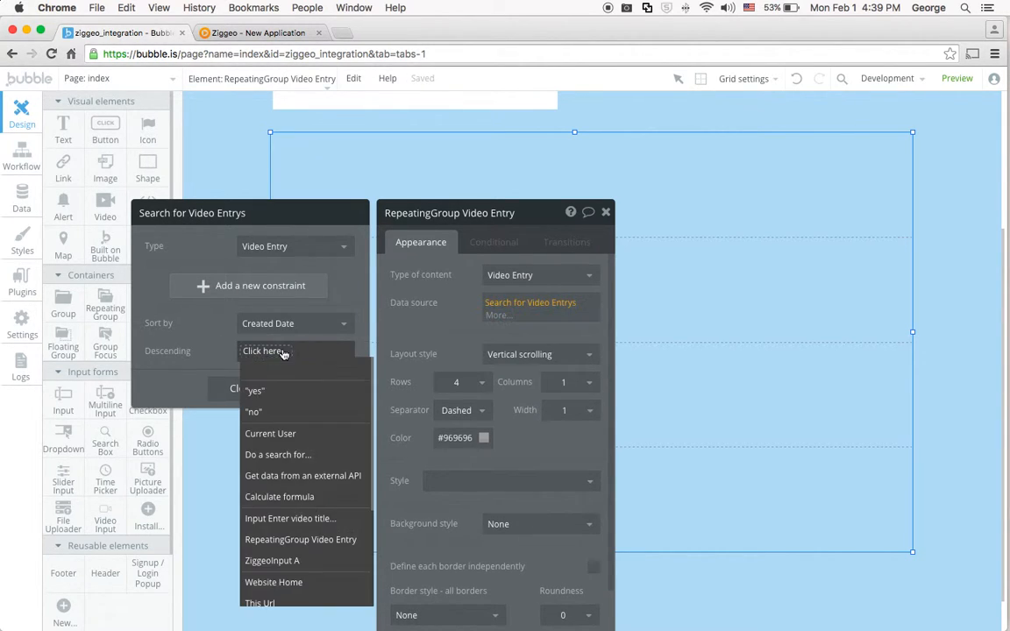
left_click(261, 391)
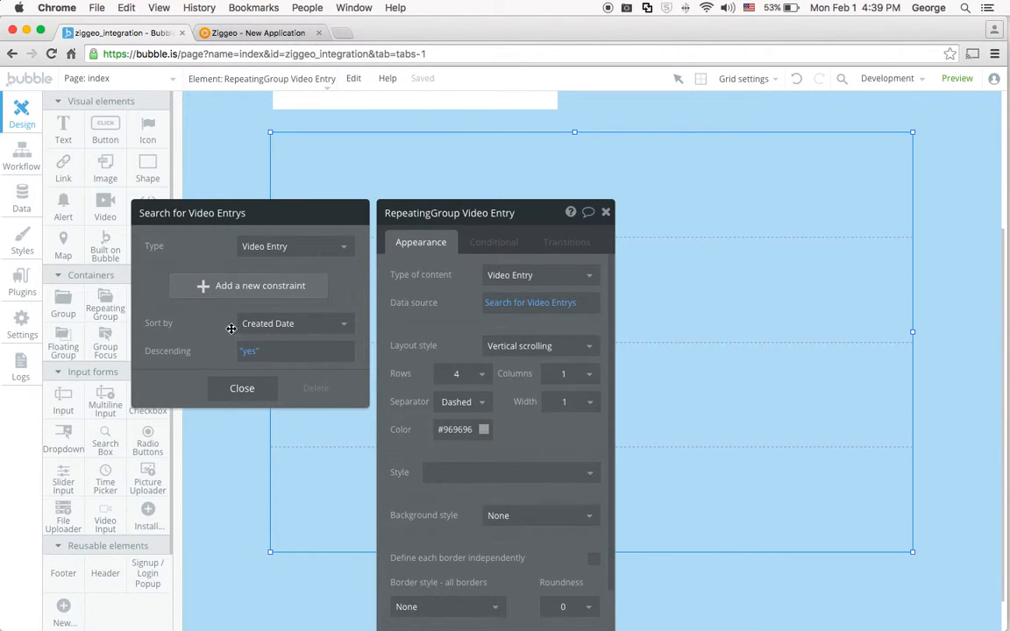
left_click(233, 391)
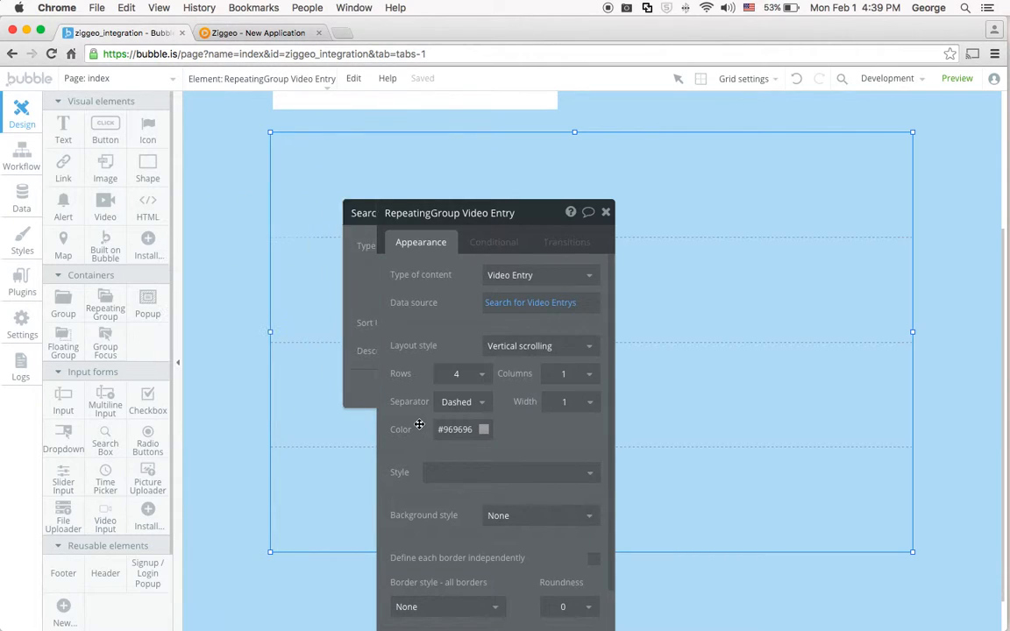
Set the repeating group's layout to 2 rows and 2 columns.
left_click(465, 375)
double_click(495, 376)
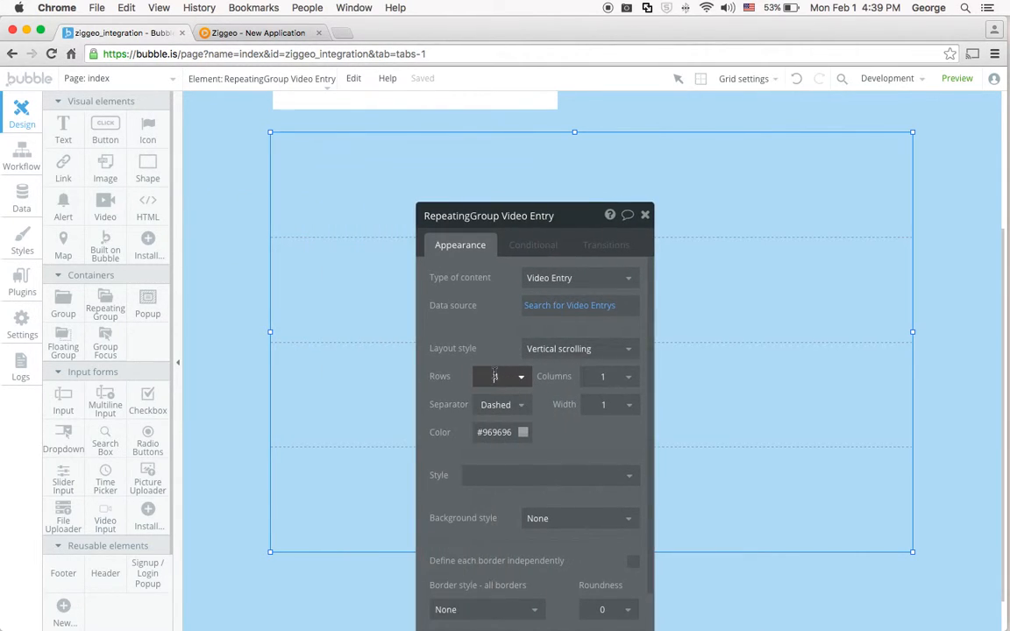
type("2")
left_click(603, 376)
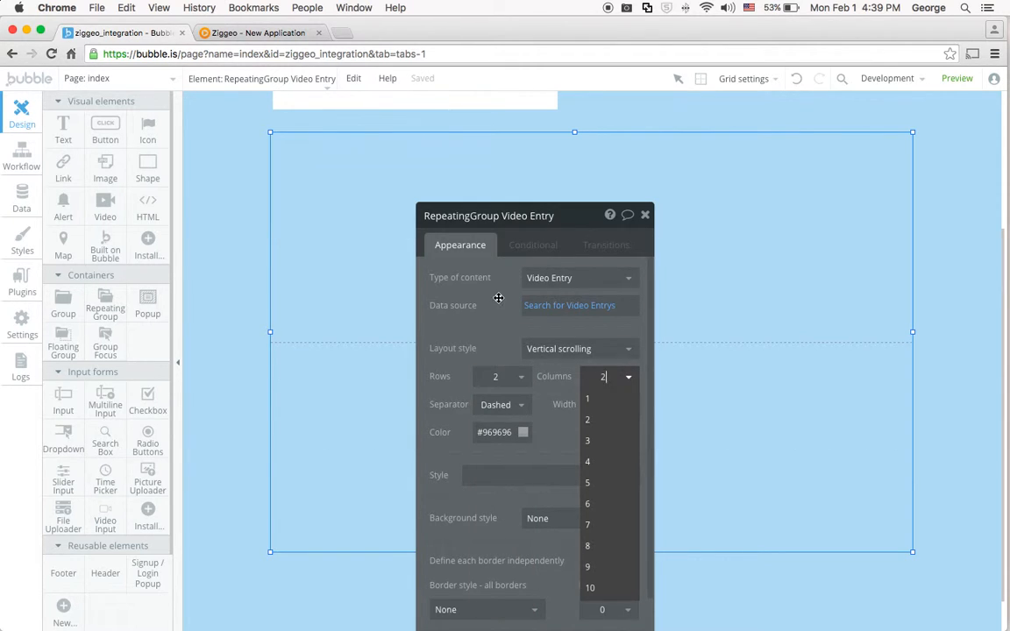
key("Return")
Draw a video element about 434 by 253 pixels filling most of the repeating group's first cell.
left_click_drag(575, 214, 1004, 383)
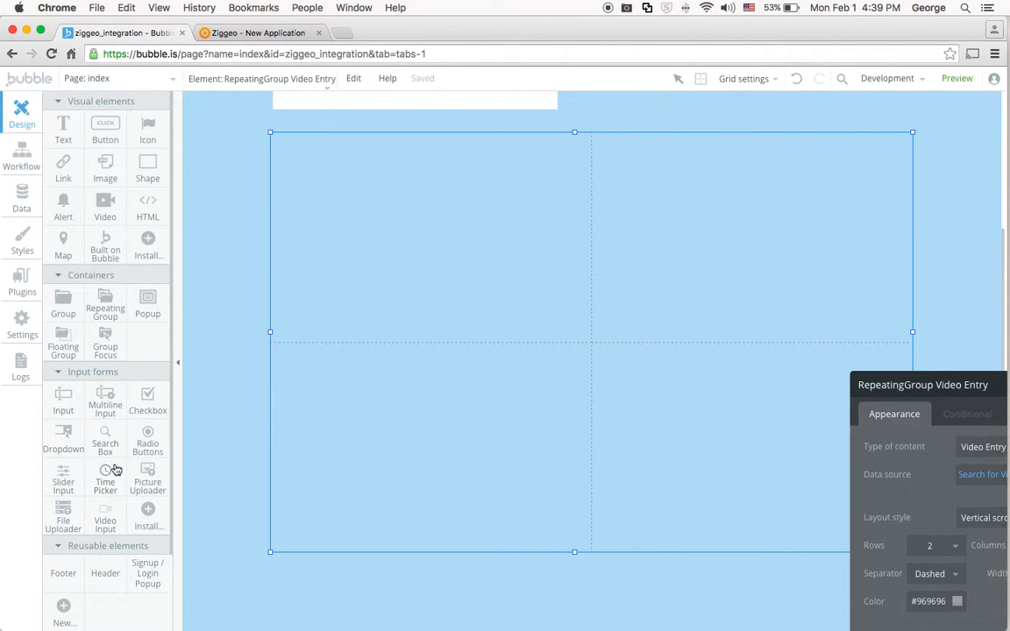
left_click(111, 210)
left_click_drag(277, 138, 578, 316)
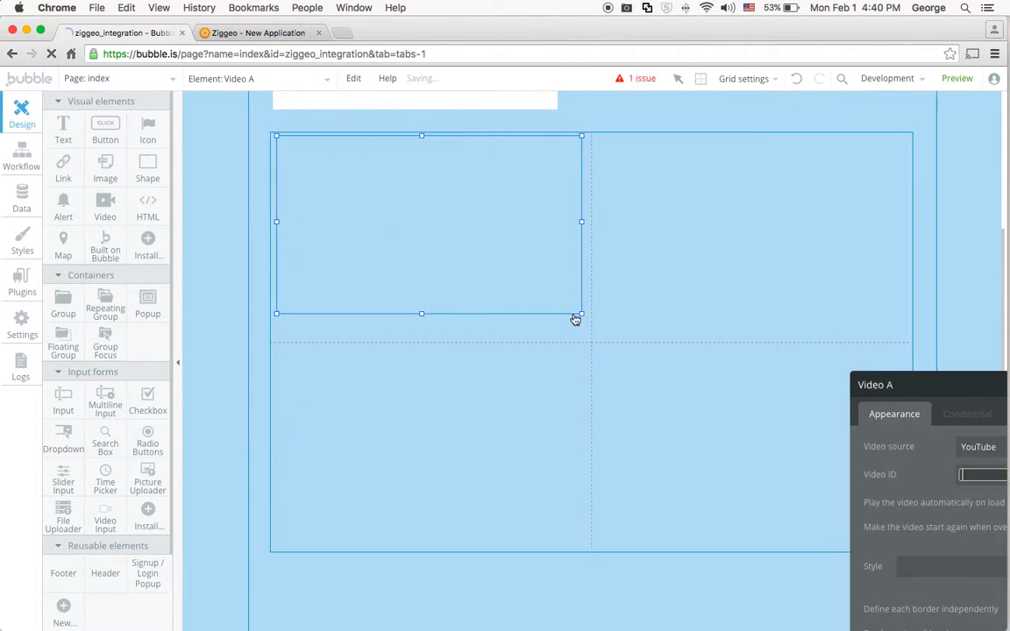
Set the video element's source to Ziggeo and its video ID to Current cell's Video Entry's token.
left_click_drag(719, 198, 651, 115)
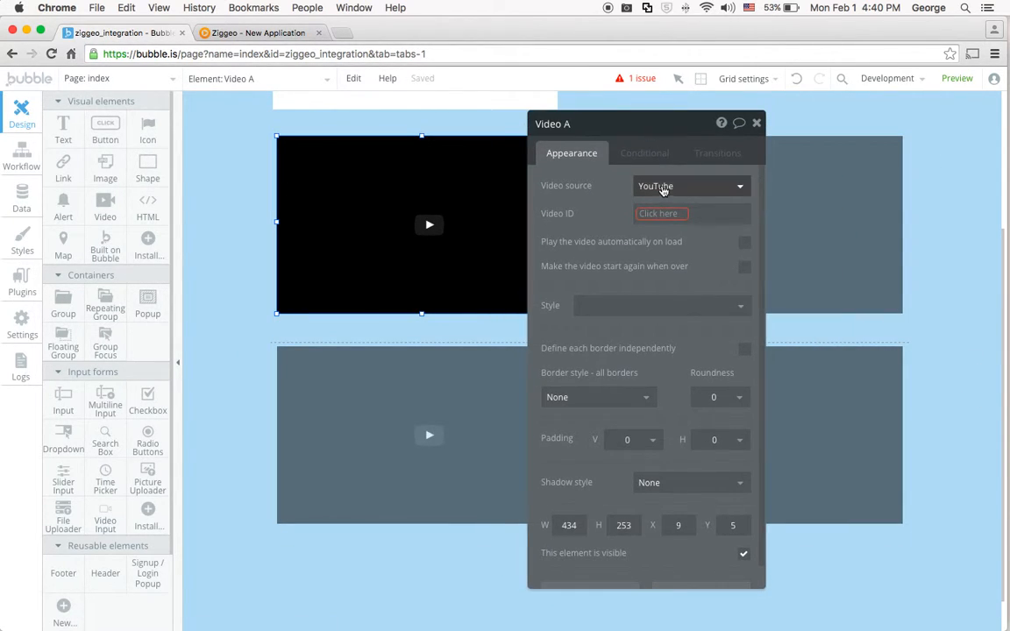
left_click(665, 186)
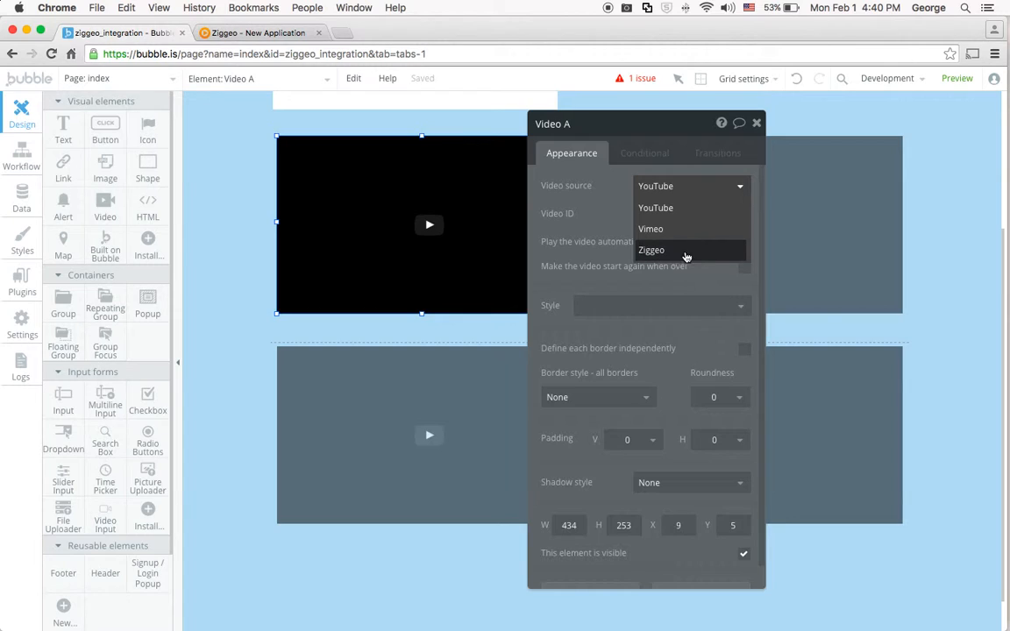
left_click(651, 252)
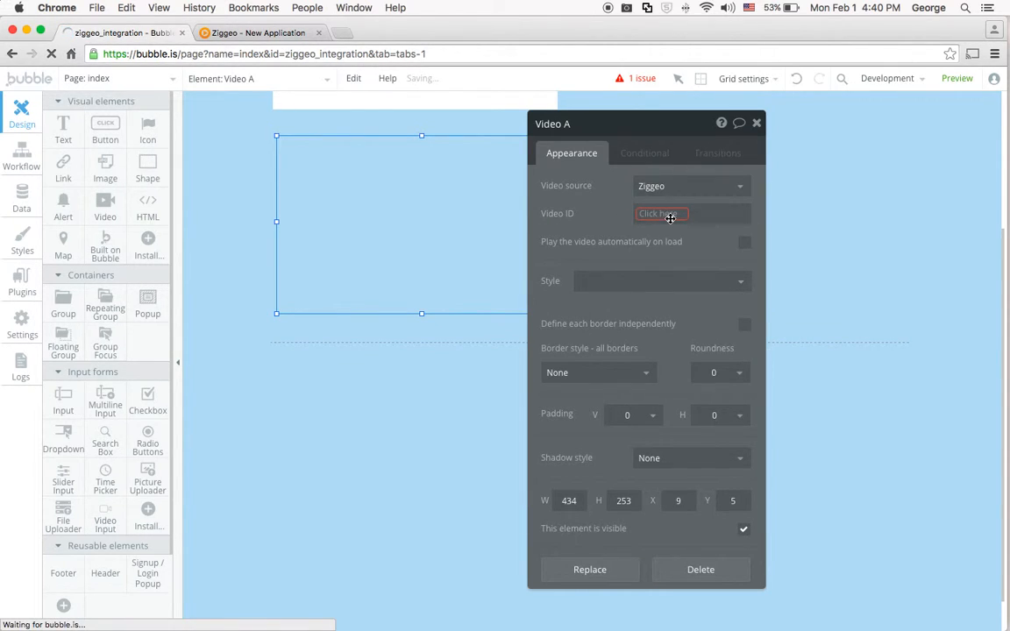
left_click(658, 214)
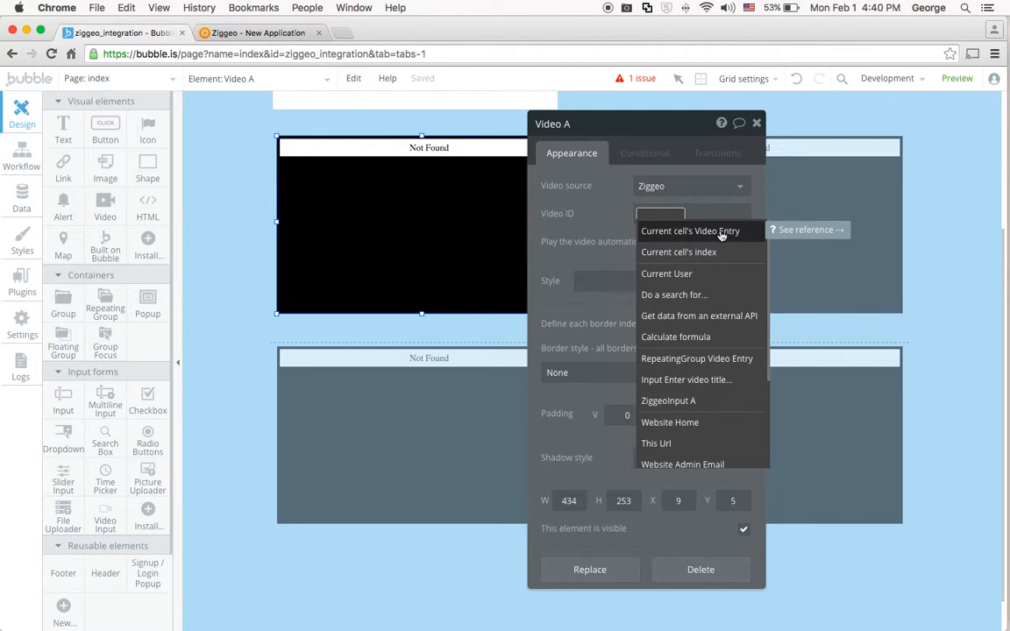
left_click(719, 231)
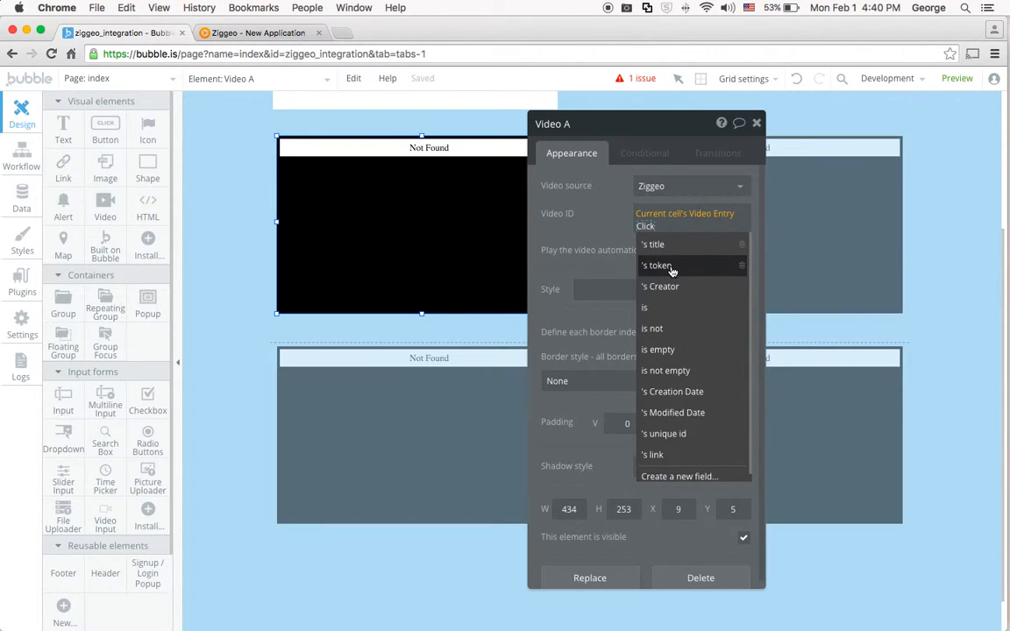
left_click(675, 266)
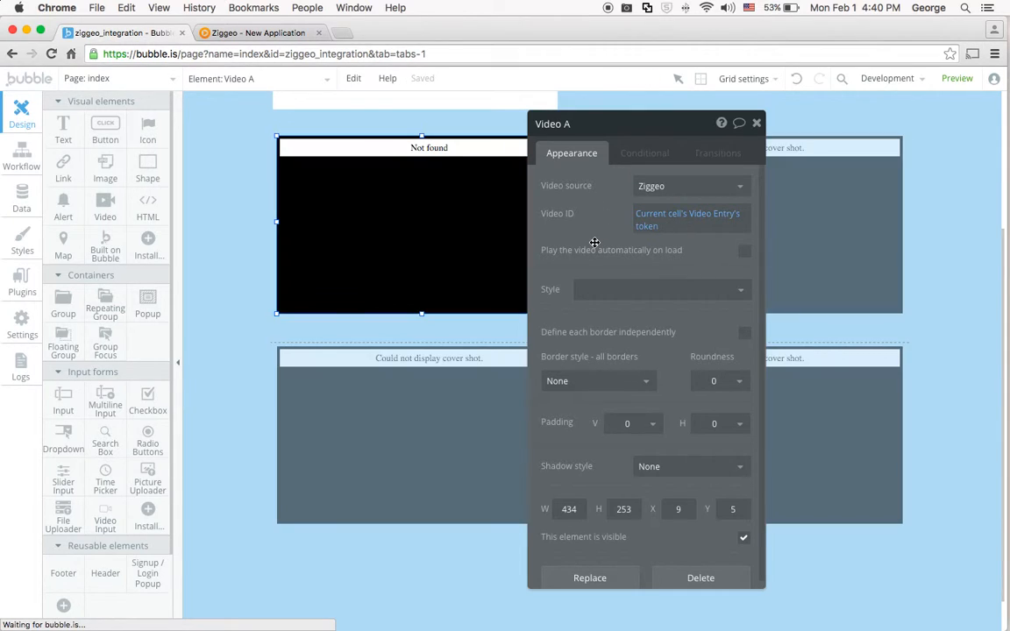
Draw a text element about 404 by 29 pixels just below the video in the first cell.
left_click_drag(664, 138, 910, 259)
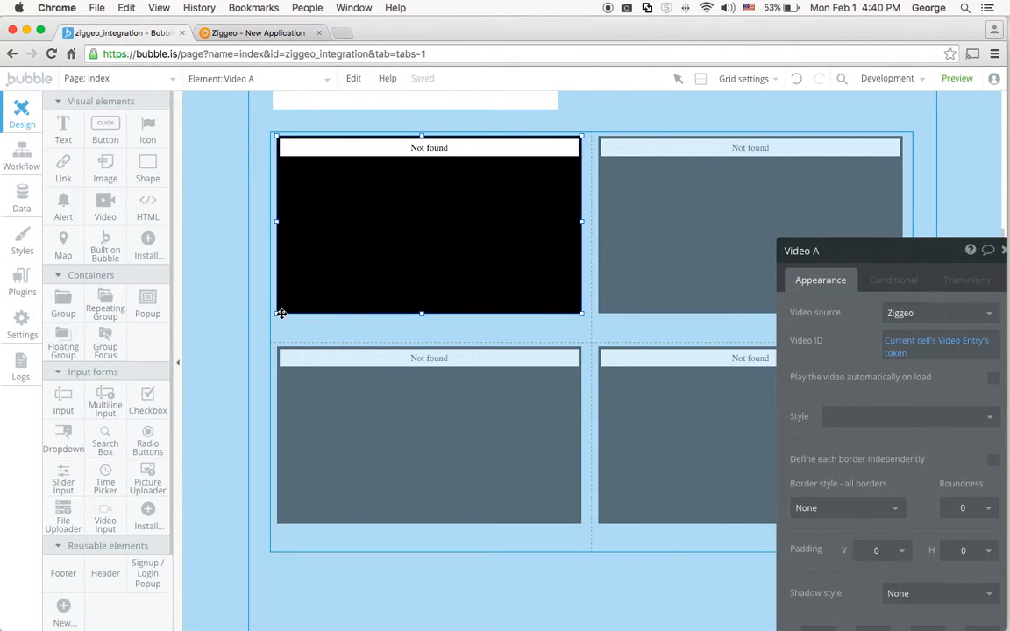
left_click(63, 129)
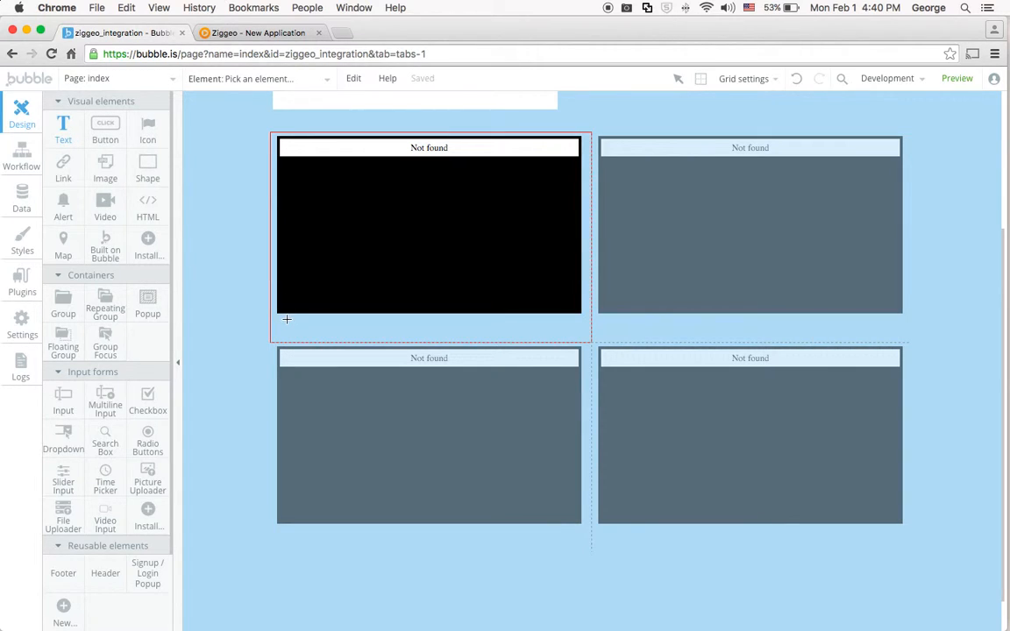
left_click_drag(285, 317, 569, 338)
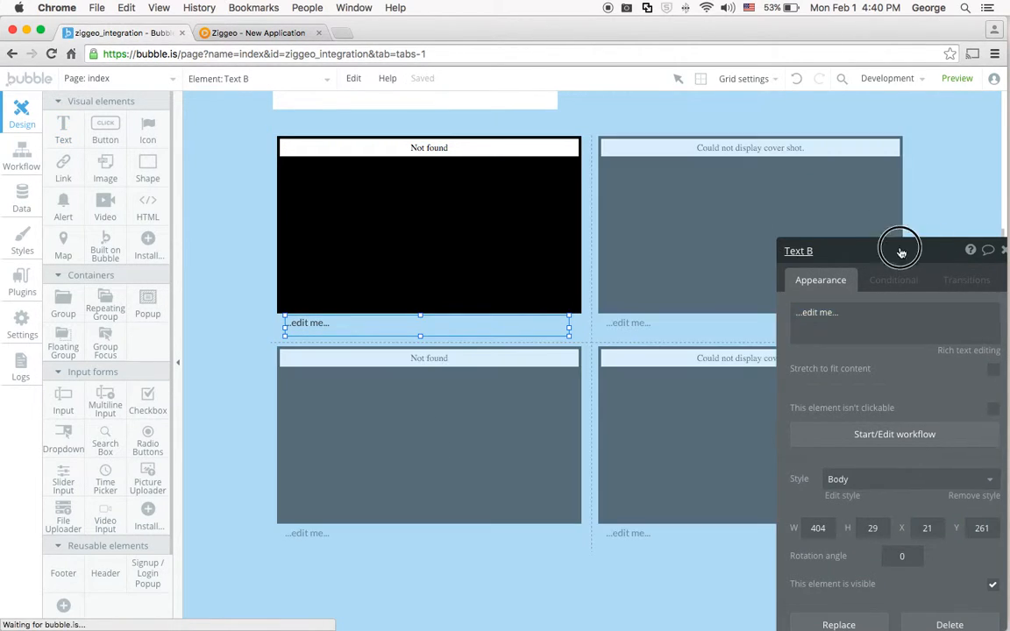
Replace the placeholder of the text below the video with the dynamic data Current cell's Video Entry's title.
left_click_drag(616, 140, 607, 147)
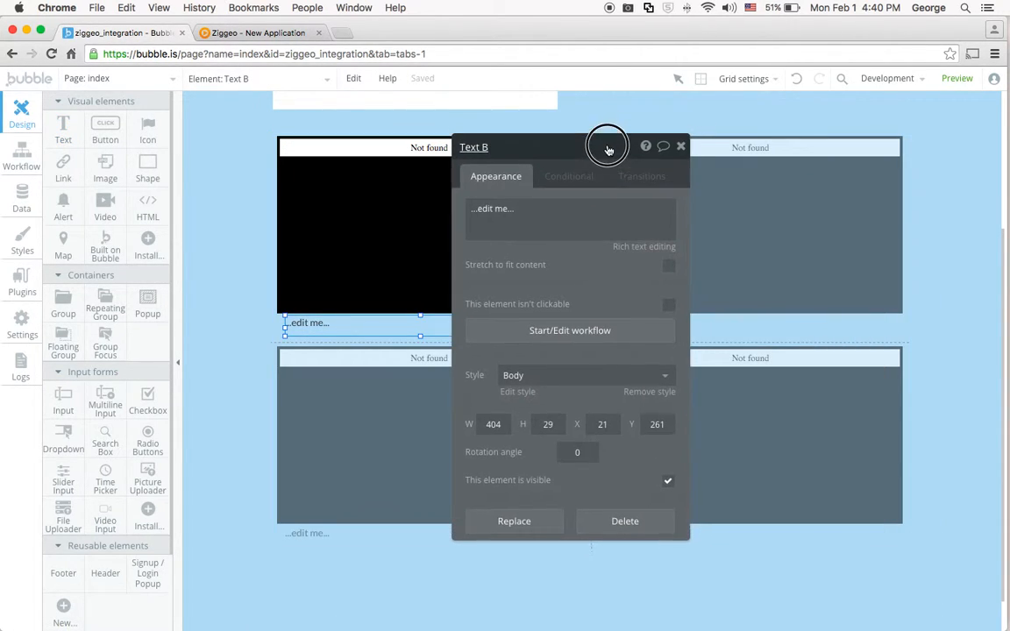
left_click(568, 215)
key("BackSpace")
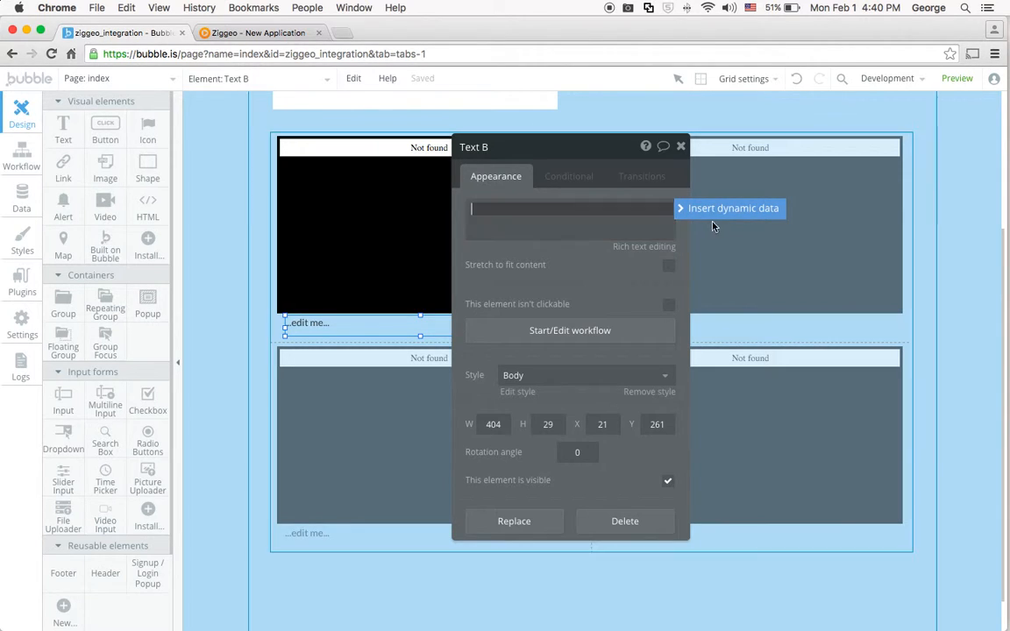
left_click(727, 210)
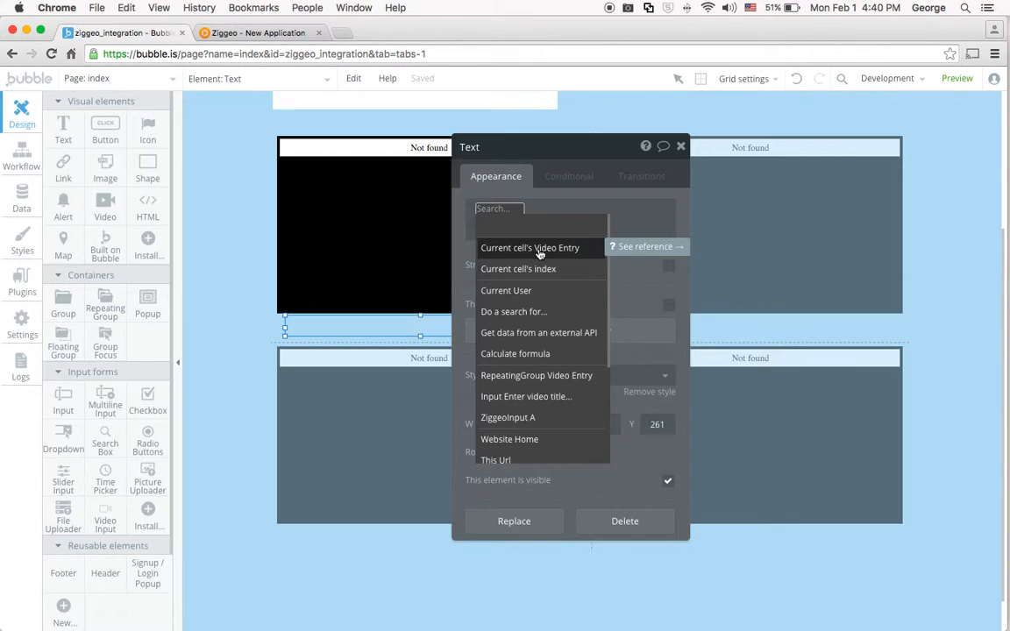
left_click(540, 250)
left_click(596, 227)
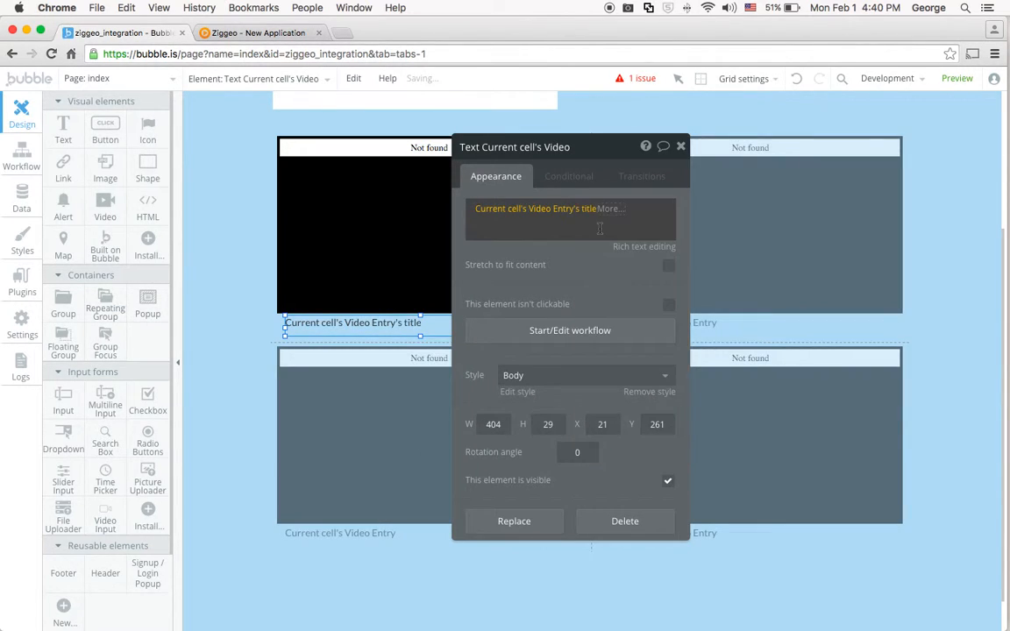
left_click(600, 147)
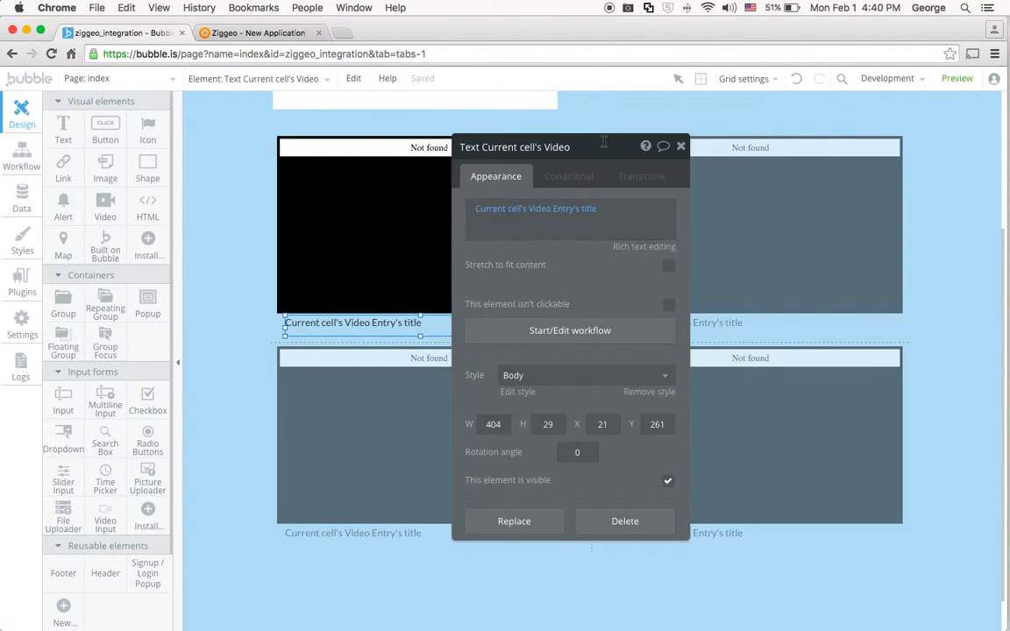
Preview the index page to check whether the title and Save group is hidden, and return to the editor.
left_click(955, 189)
left_click(957, 78)
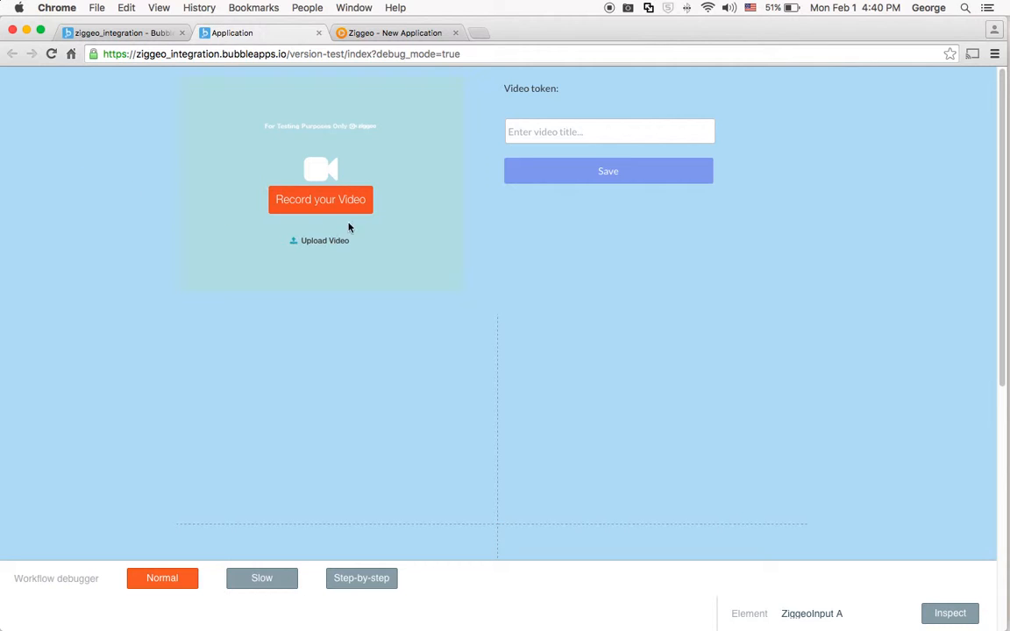
left_click(114, 34)
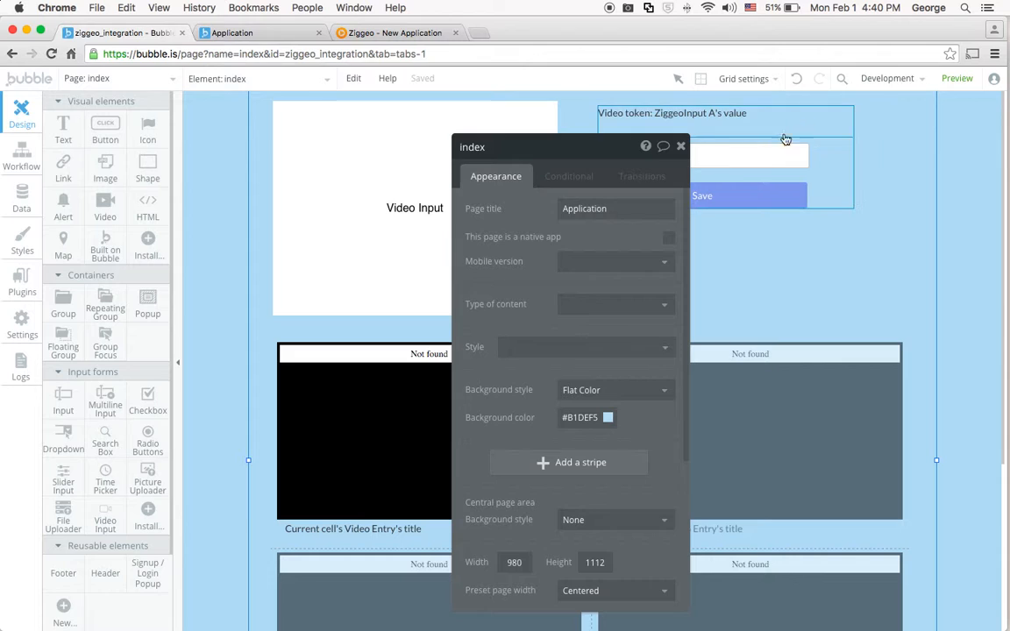
Make the group holding the token text, title input and Save button not visible by default.
left_click(833, 159)
left_click_drag(574, 147, 769, 114)
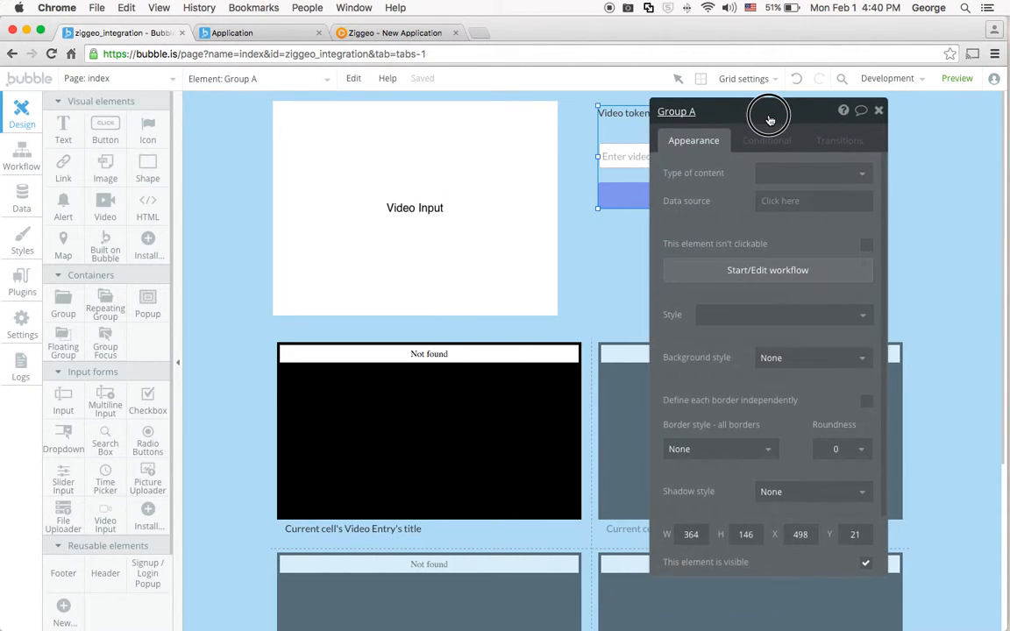
left_click(865, 566)
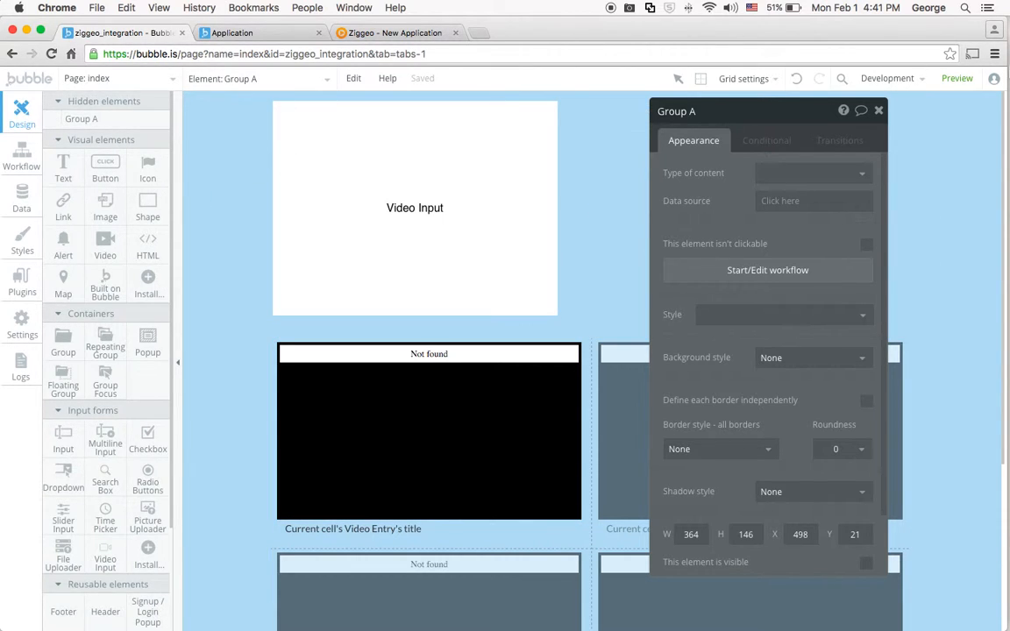
Preview the page again and upload a video from the sample video folder through the Ziggeo input.
left_click(957, 78)
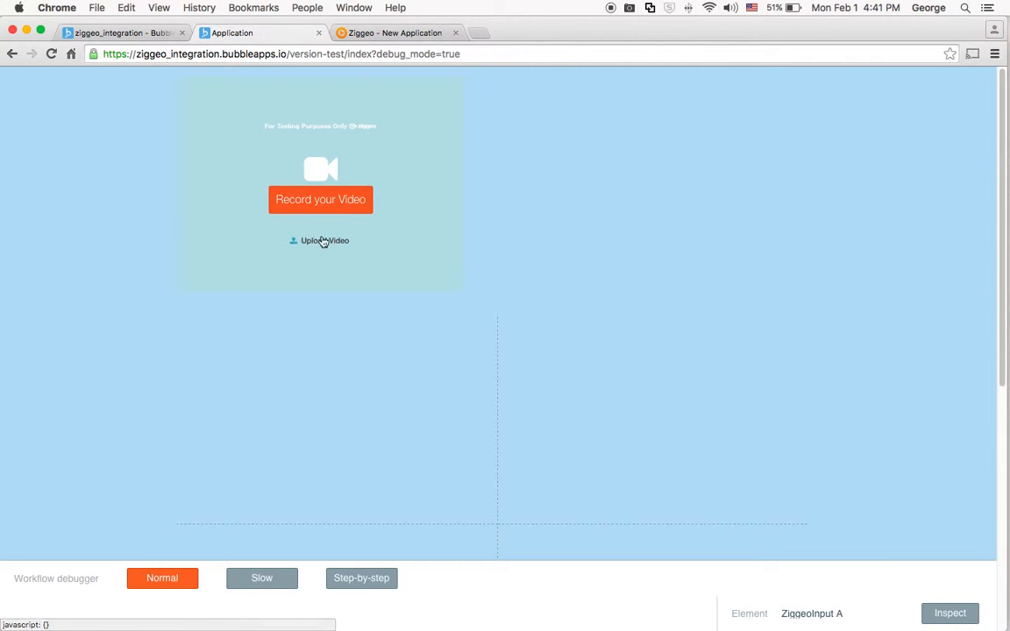
left_click(323, 241)
left_click(338, 202)
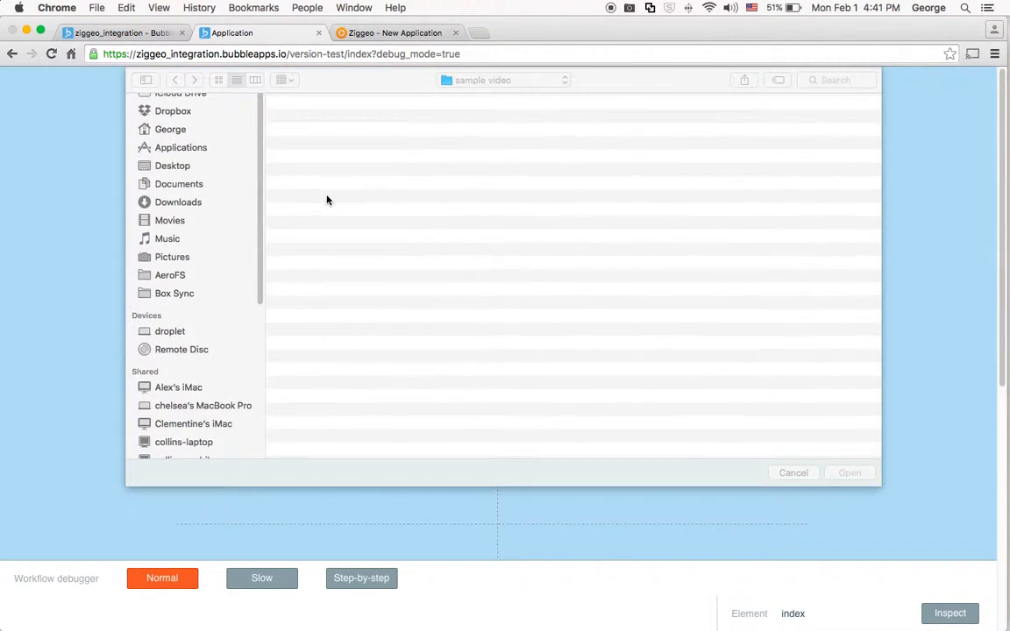
double_click(338, 119)
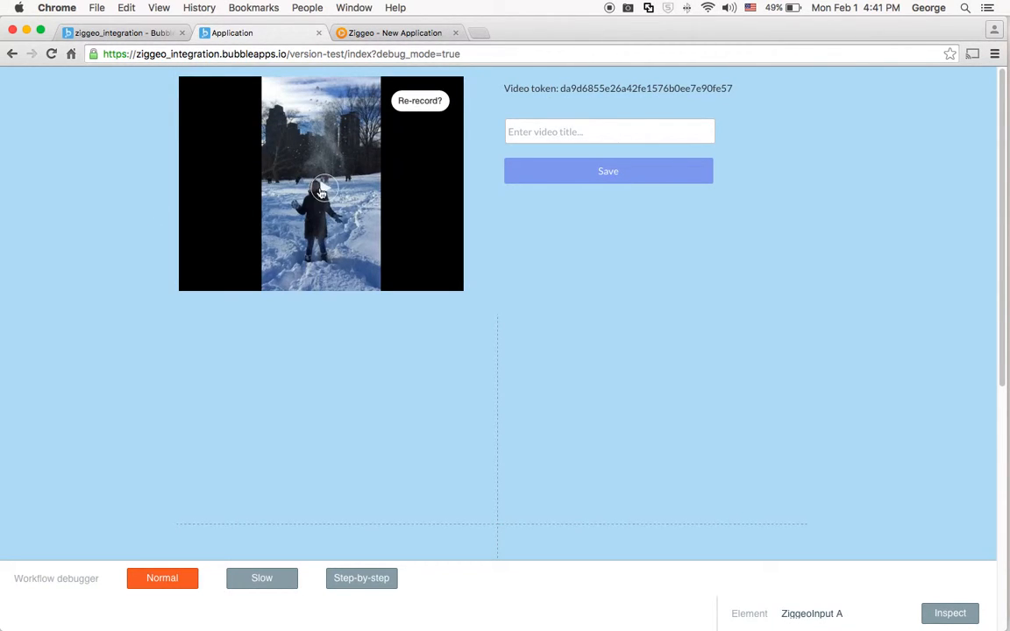
Play back the uploaded video, title it with the subject's first name followed by "the Snowbender", and save the entry.
left_click(324, 190)
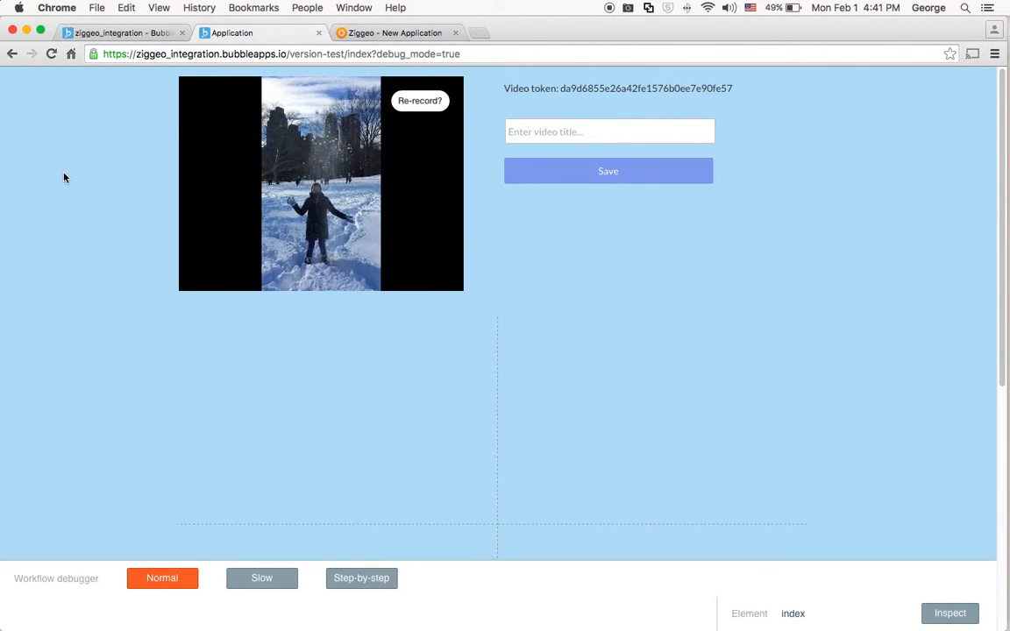
left_click_drag(562, 91, 732, 90)
left_click(631, 128)
type("Elisa the snowbender")
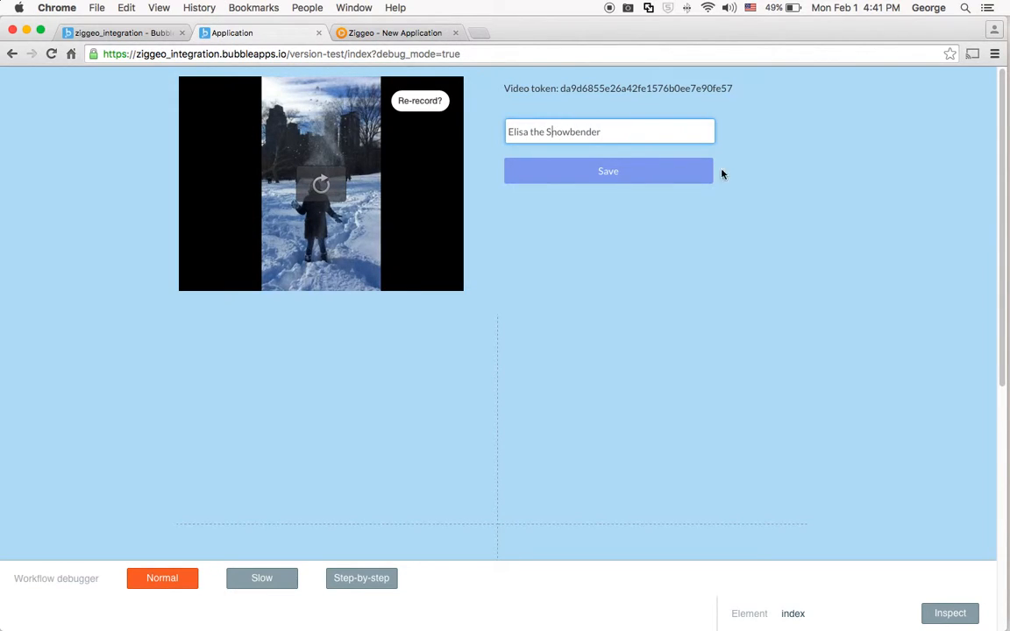
left_click(613, 178)
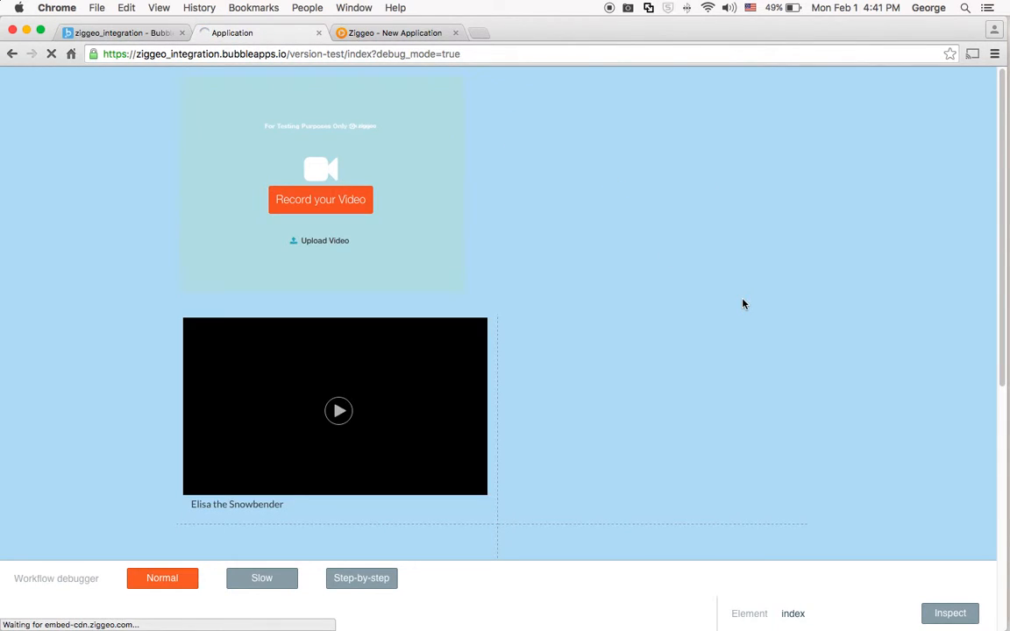
scroll(787, 296, "down", 2)
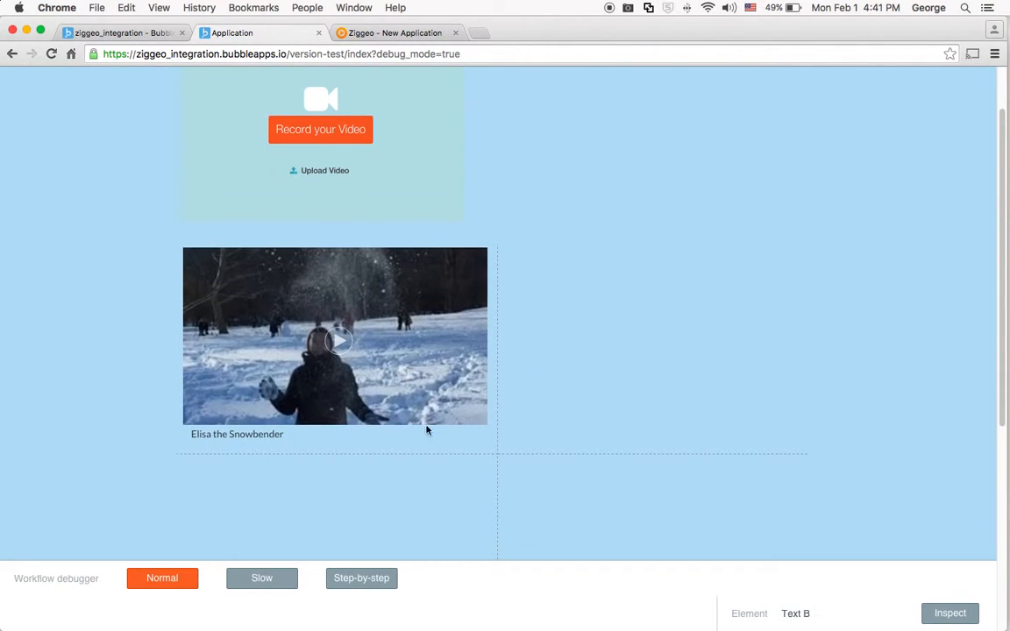
scroll(778, 379, "up", 2)
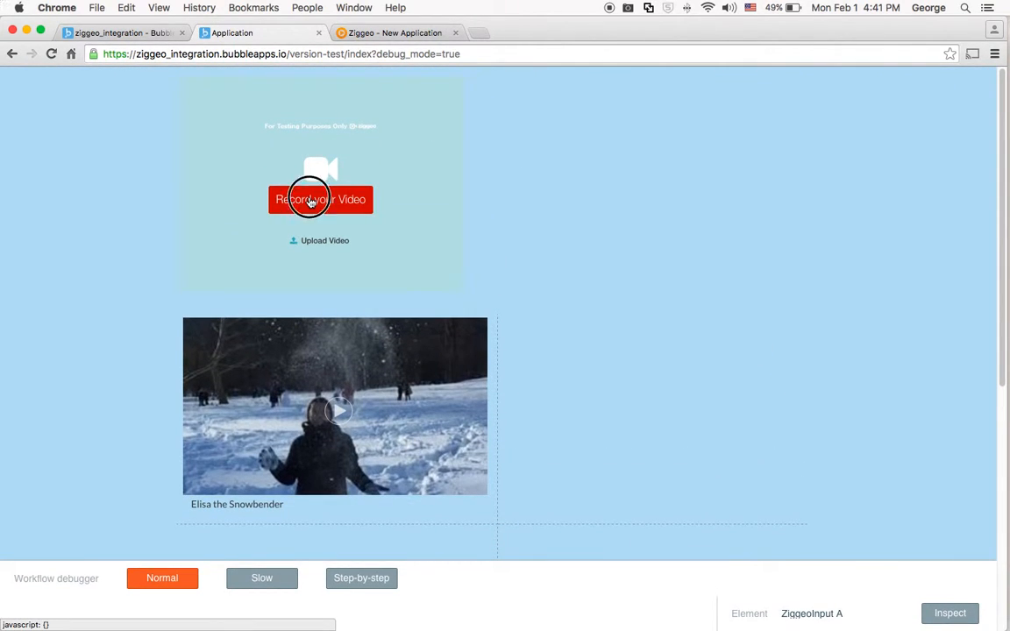
Record a webcam video of about 10 seconds through the Ziggeo input and pick the second offered thumbnail.
left_click(310, 201)
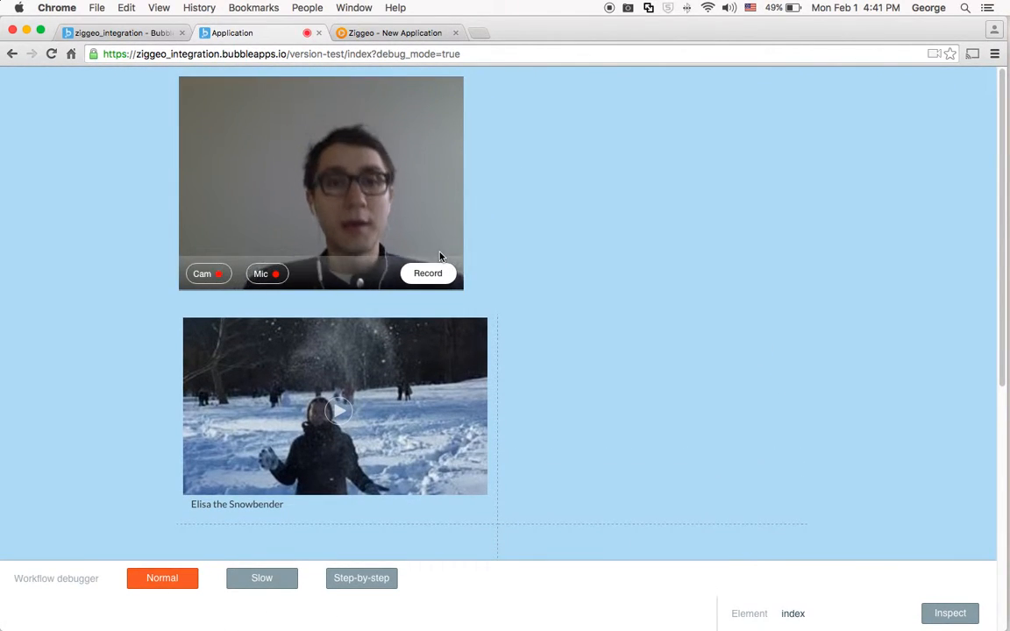
left_click(428, 274)
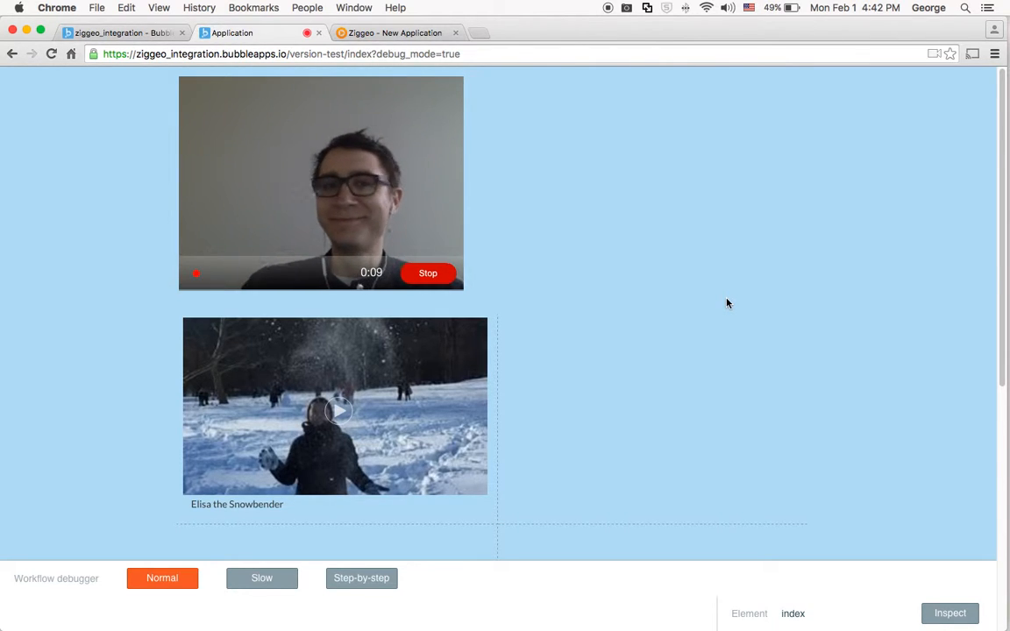
left_click(440, 274)
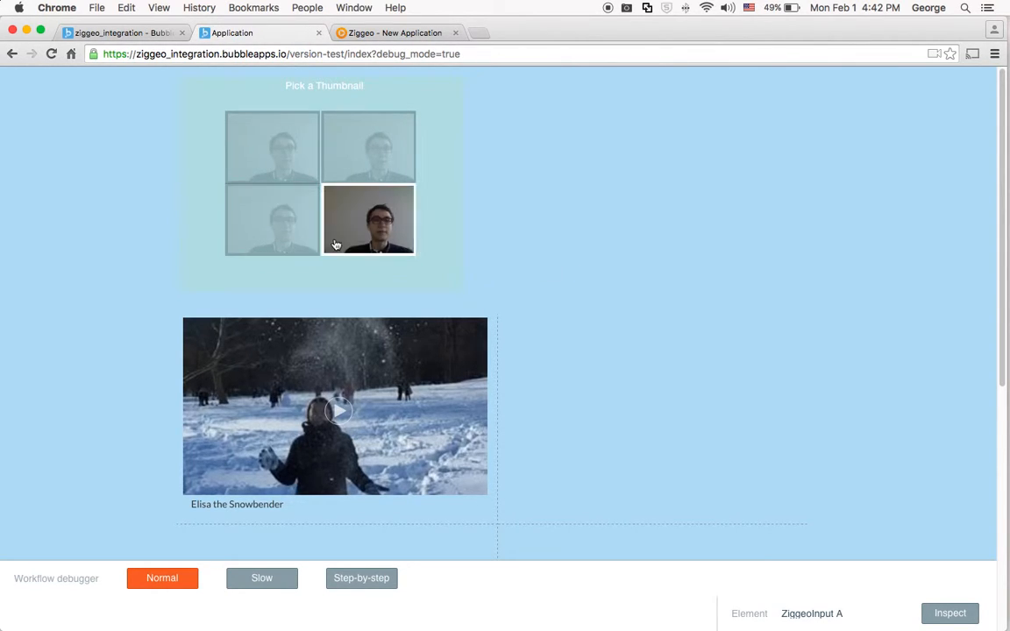
left_click(338, 154)
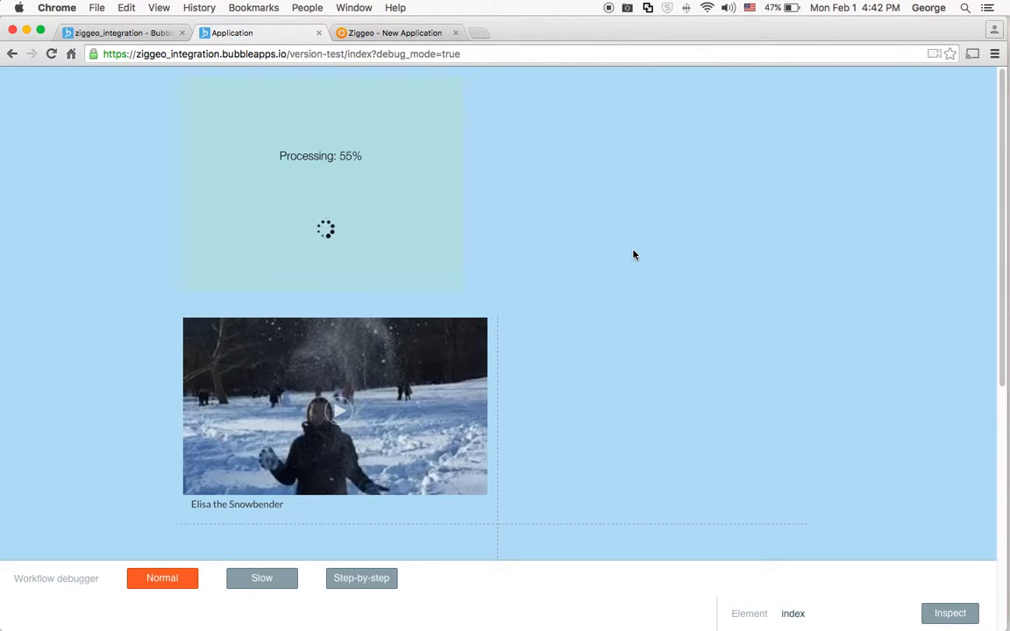
Play the saved snow video in the list and the new webcam recording, and pause both.
left_click(308, 371)
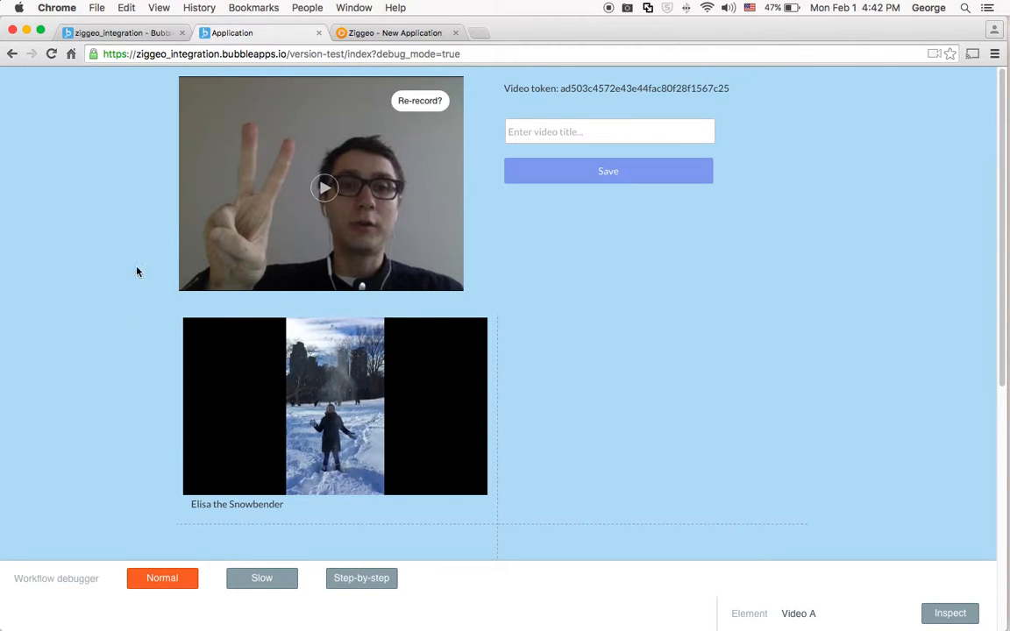
left_click(324, 190)
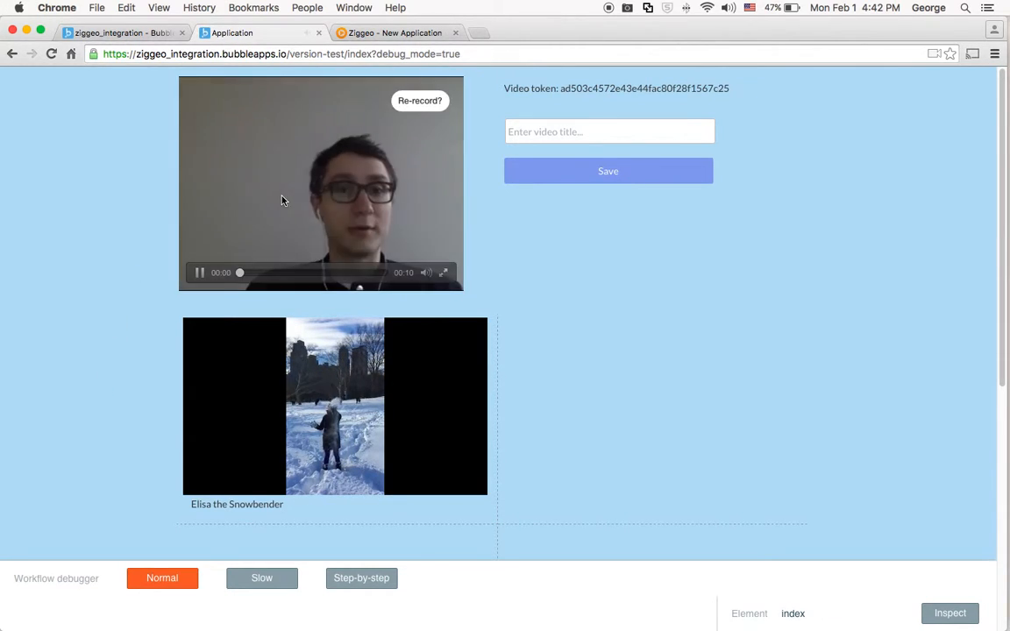
left_click(202, 477)
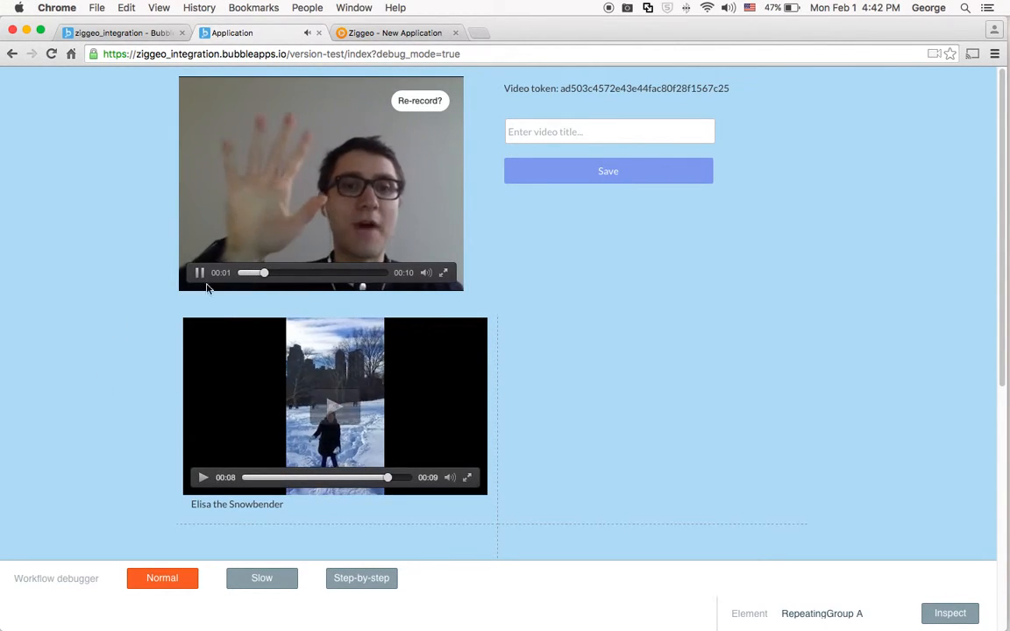
left_click(200, 273)
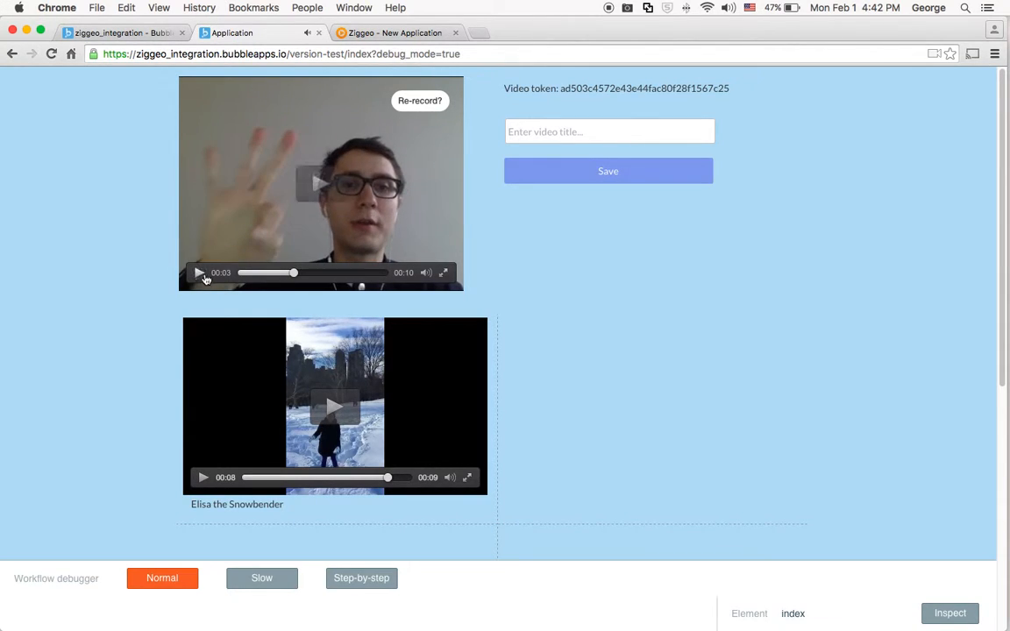
Title the webcam recording "Countdown", save it as a new entry and view the video list.
left_click(561, 133)
type("Countdown")
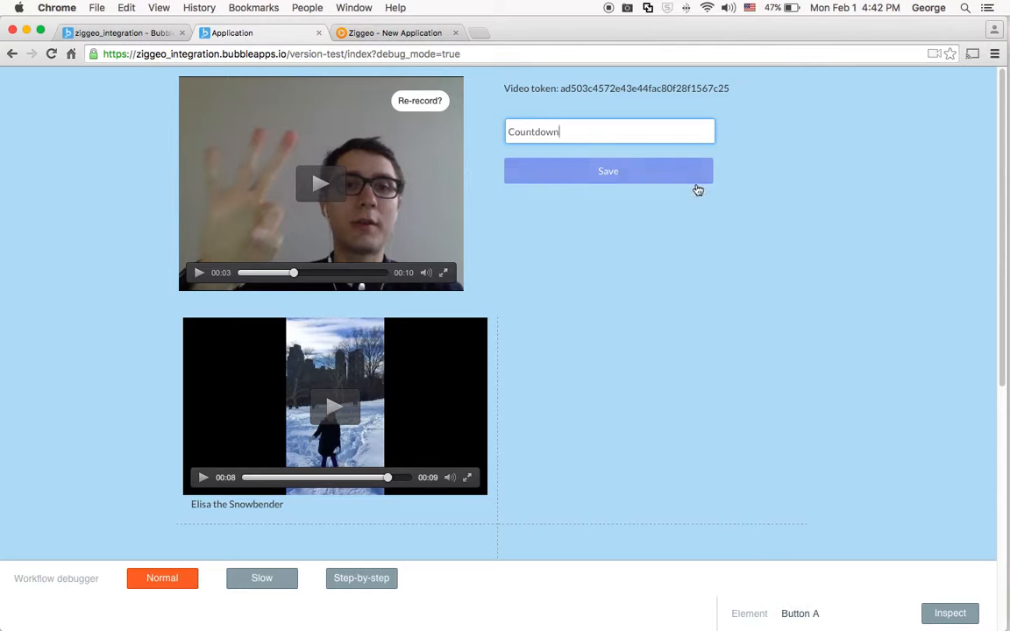
left_click(639, 179)
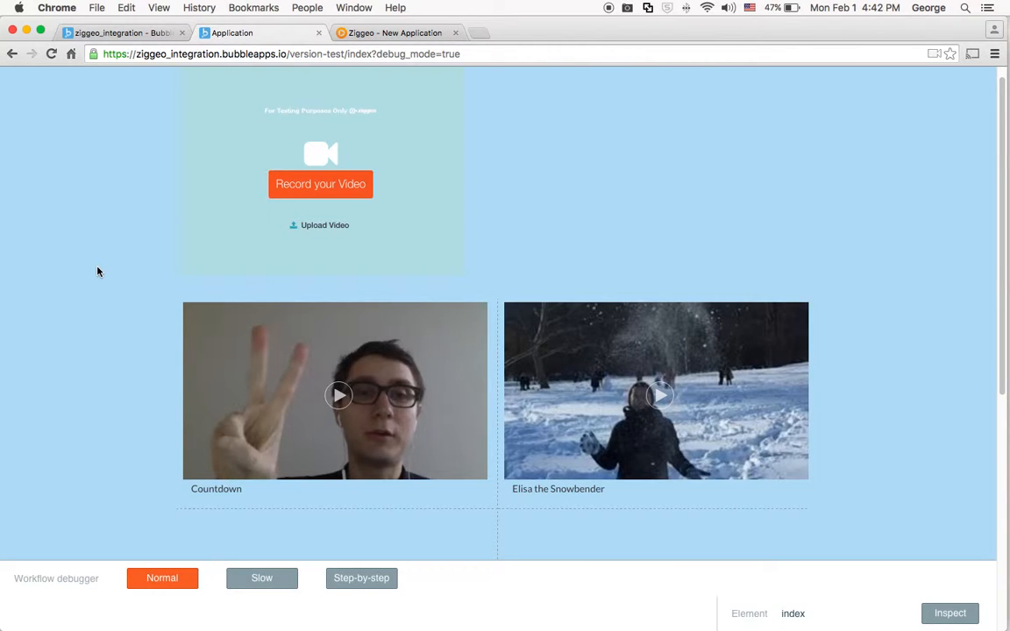
scroll(97, 272, "down", 5)
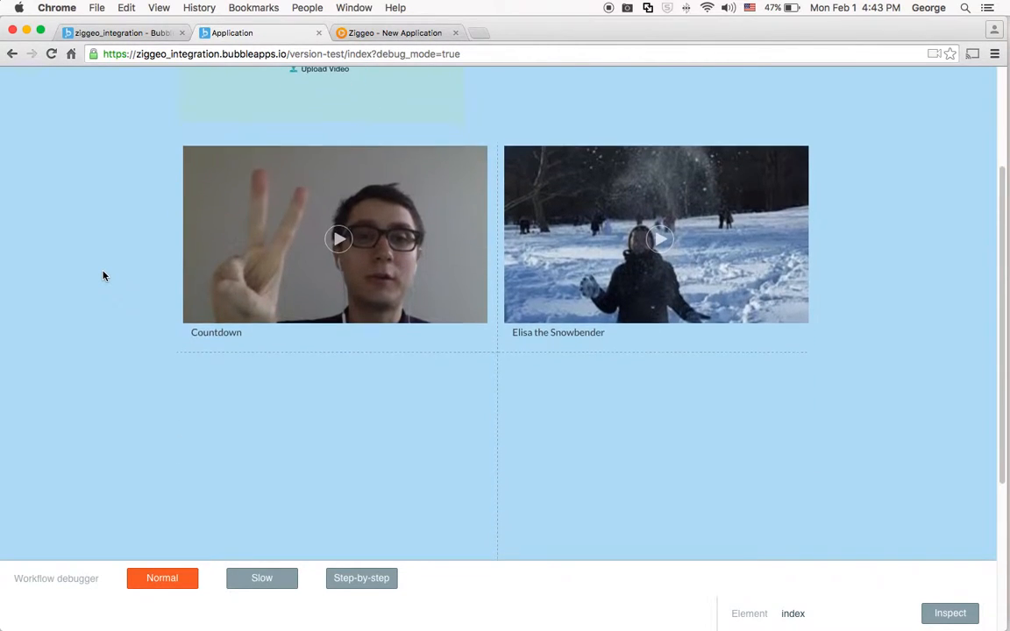